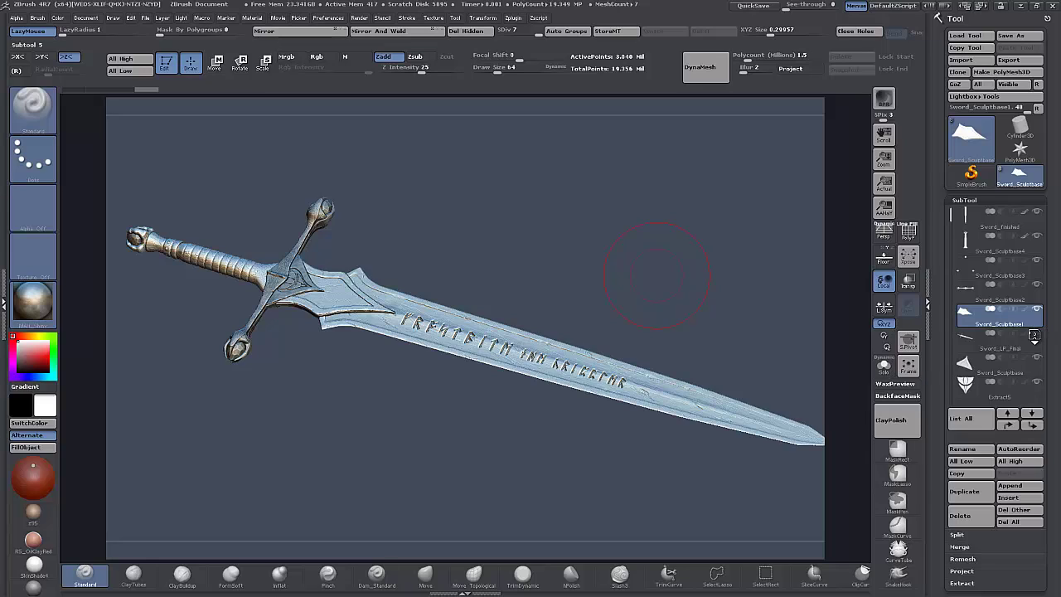
# - Make Sword_LP_Final visible, select it, solo it with PolyF wireframe on, and orbit to inspect
pyautogui.click(1034, 335)
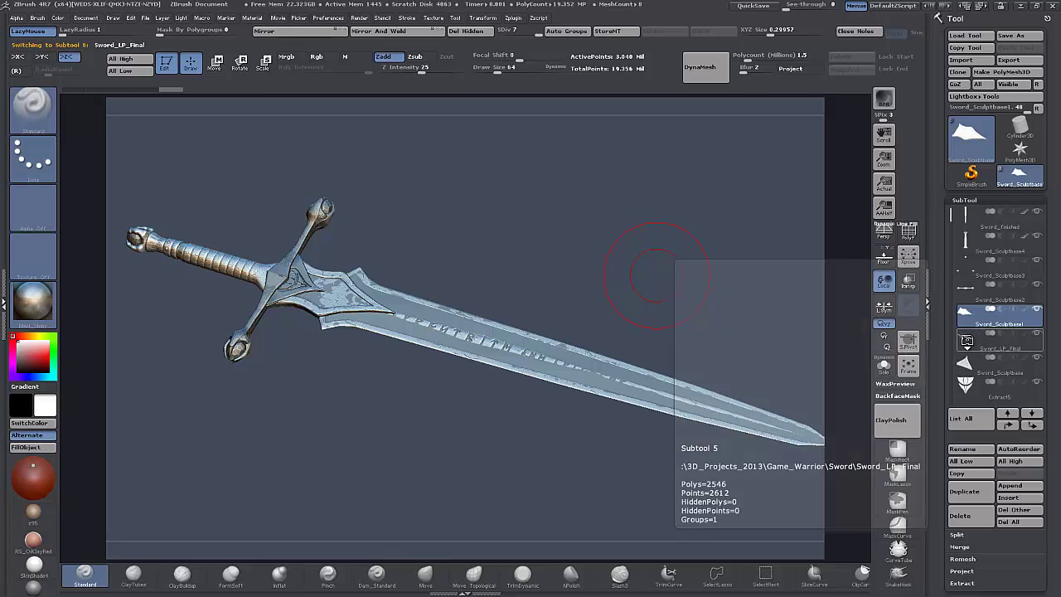
pyautogui.click(987, 340)
pyautogui.click(884, 365)
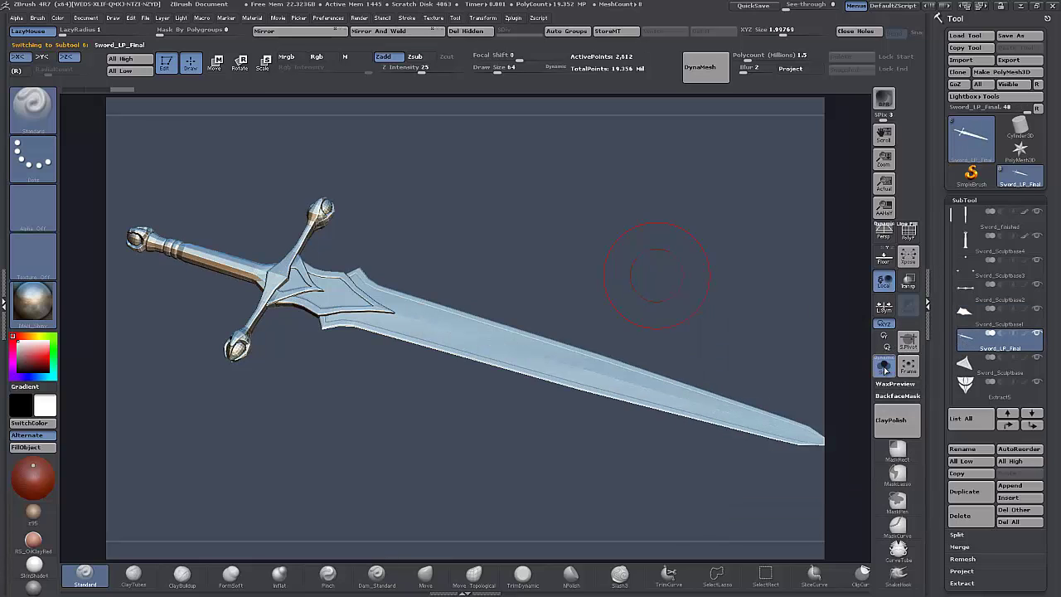
pyautogui.click(909, 233)
pyautogui.moveTo(483, 382); pyautogui.dragTo(498, 433)
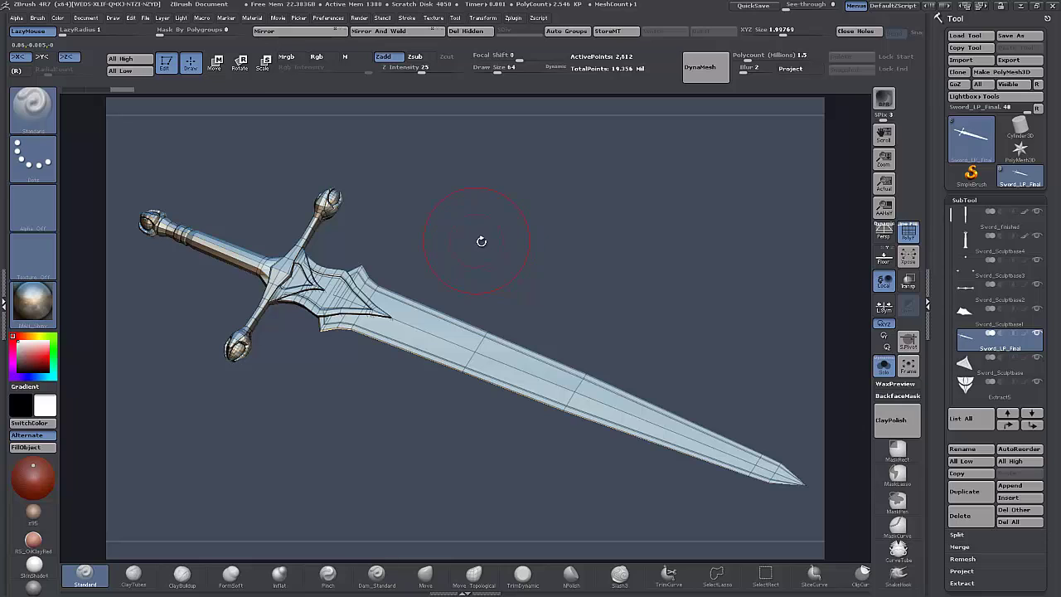
pyautogui.press('super')
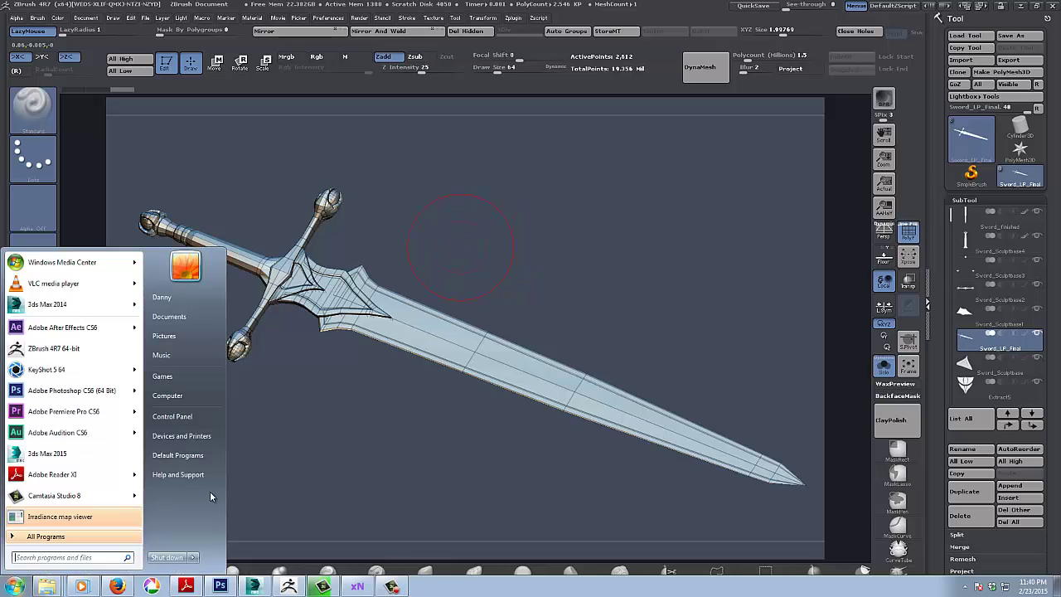
pyautogui.click(117, 586)
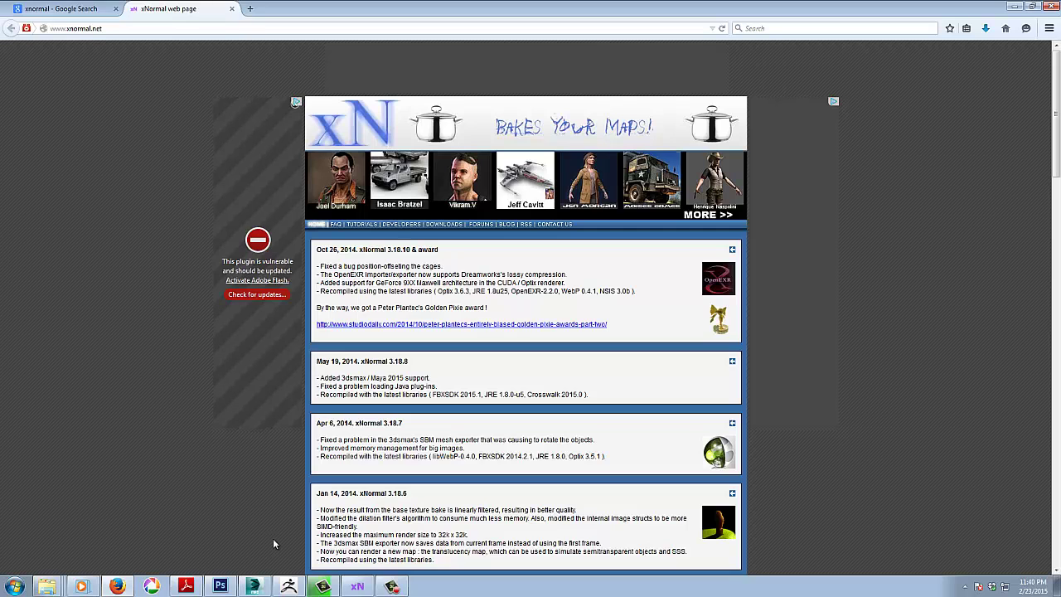
pyautogui.click(289, 587)
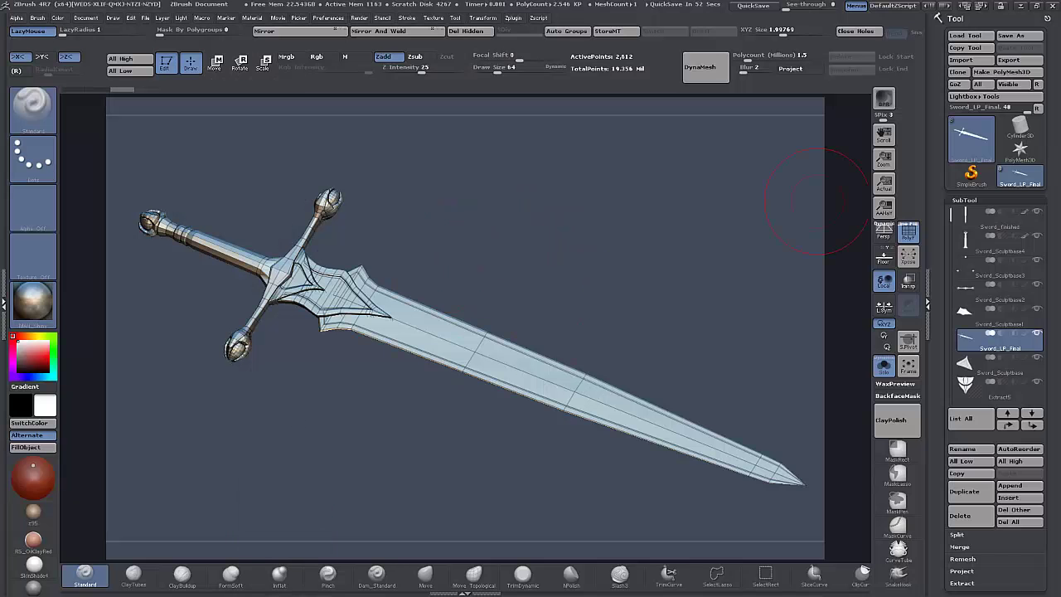
# - Launch xNormal, move its window left over ZBrush, and show the High definition meshes list
pyautogui.click(358, 586)
pyautogui.moveTo(645, 143); pyautogui.dragTo(494, 144)
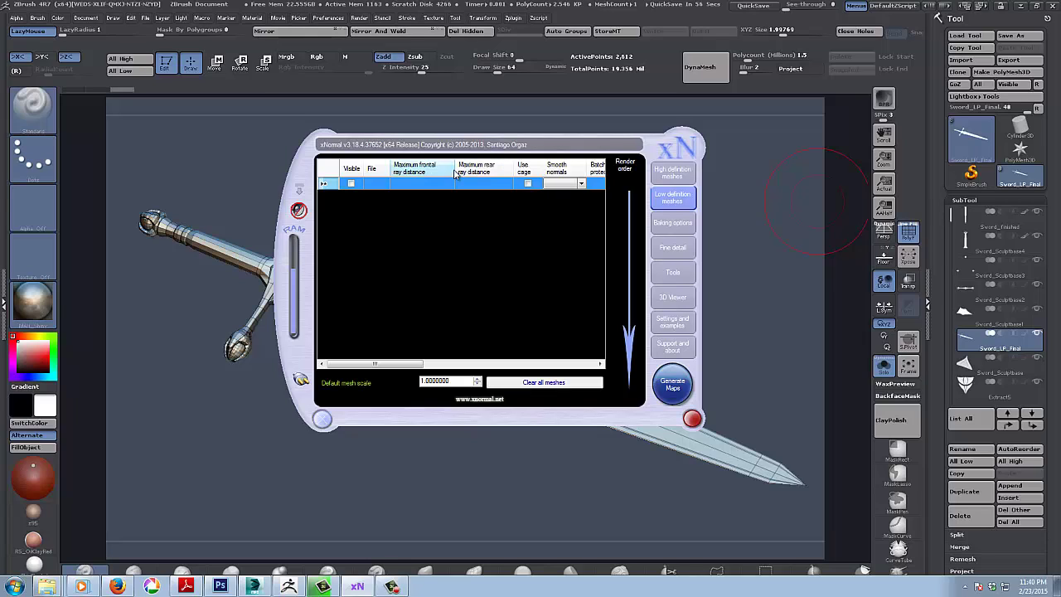
pyautogui.click(677, 175)
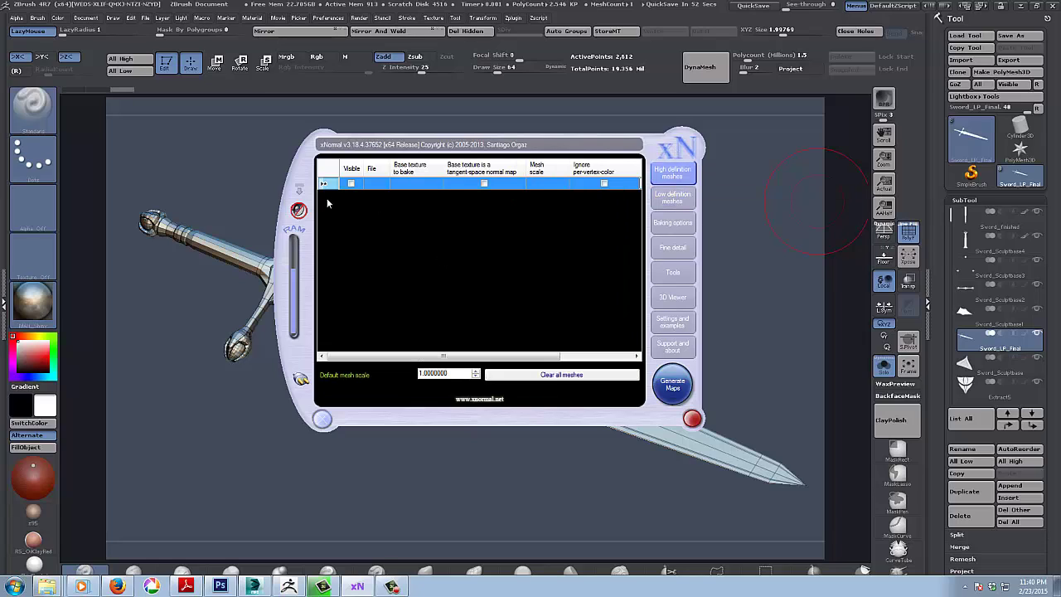
pyautogui.click(683, 207)
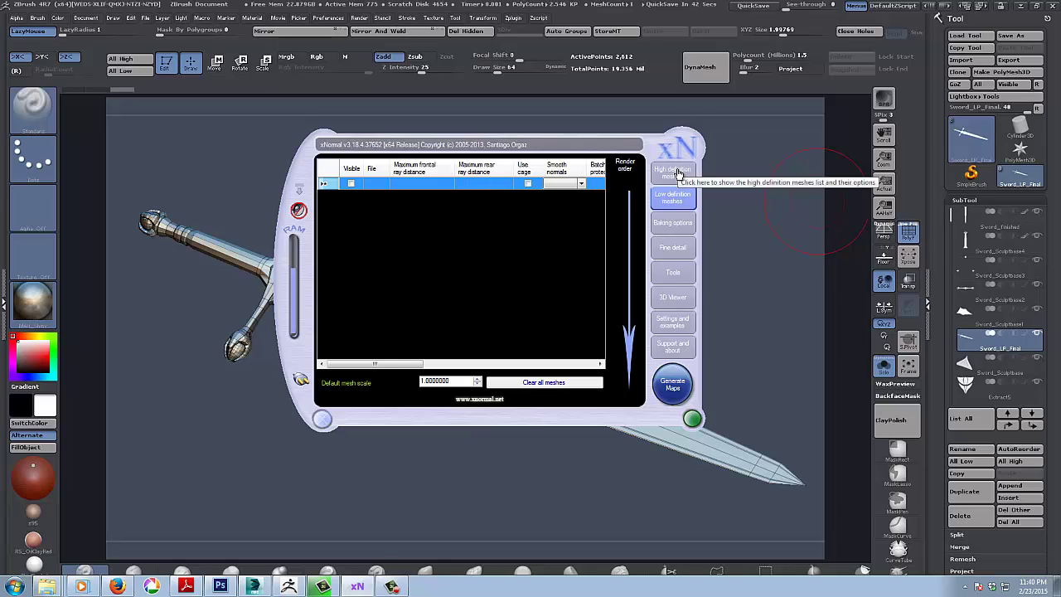
pyautogui.click(679, 174)
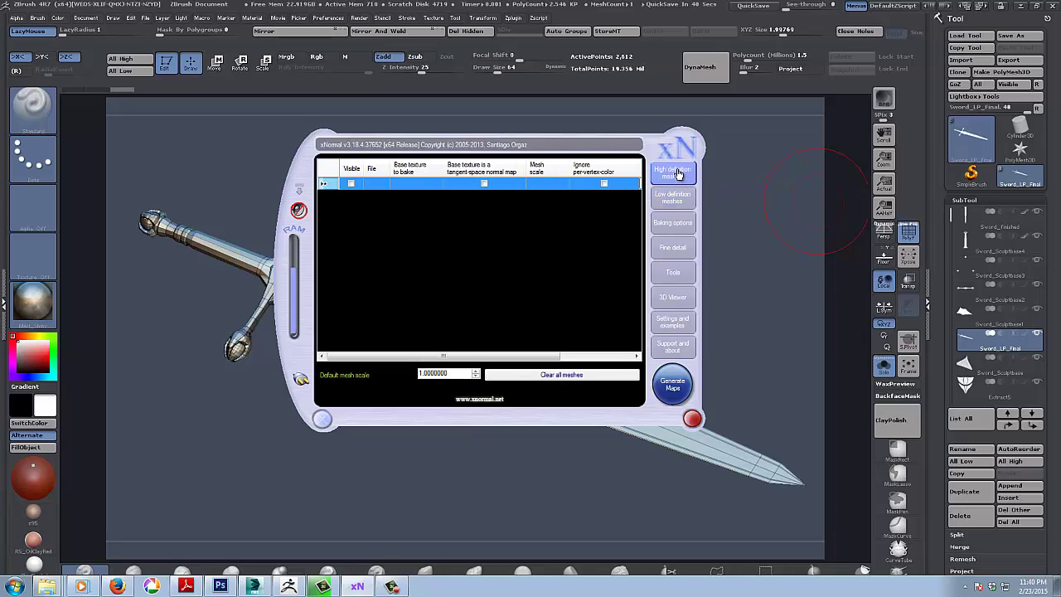
# - Add HPblade.OBJ from the HP_Bake_Mesh folder to the high definition meshes list
pyautogui.rightClick(419, 183)
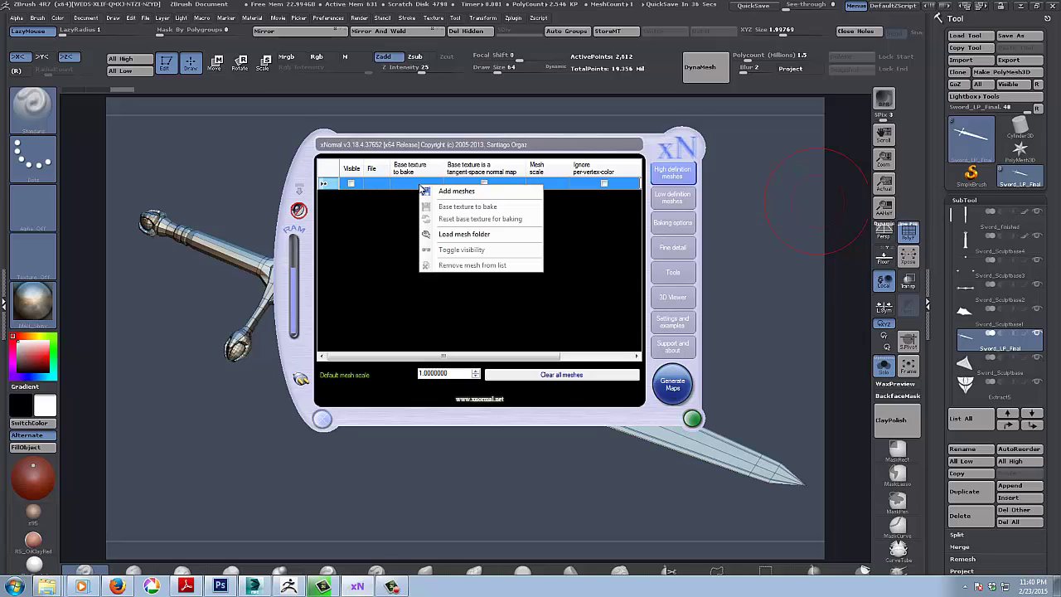
pyautogui.click(466, 193)
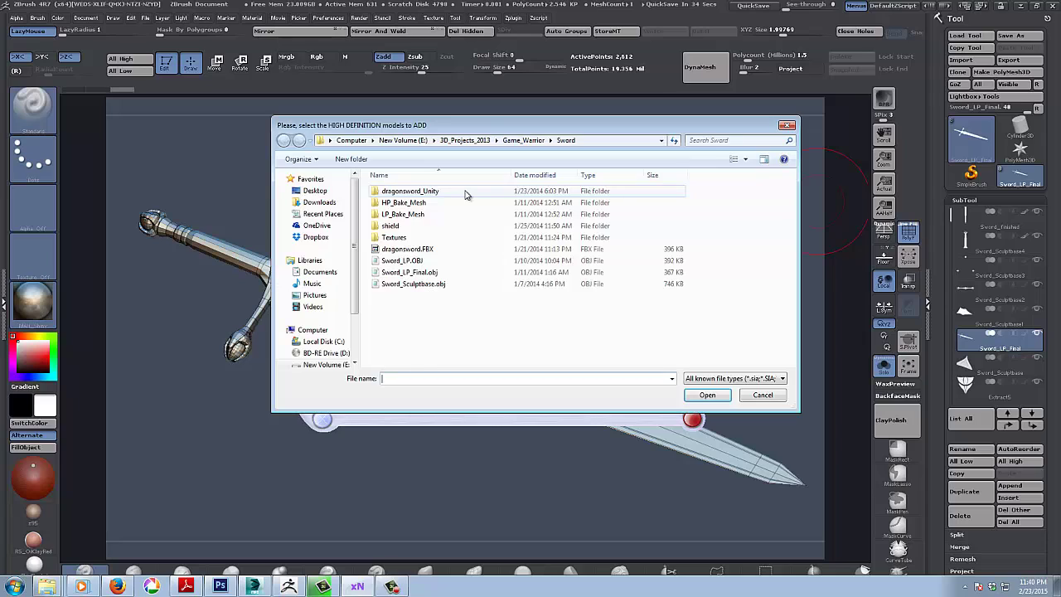
pyautogui.doubleClick(409, 204)
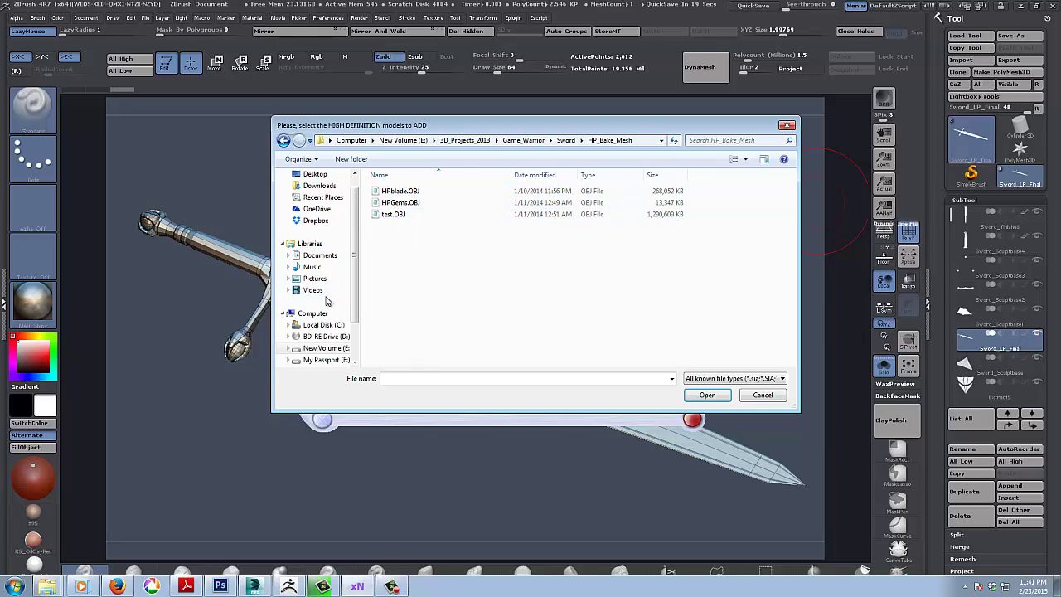
pyautogui.moveTo(476, 129); pyautogui.dragTo(611, 91)
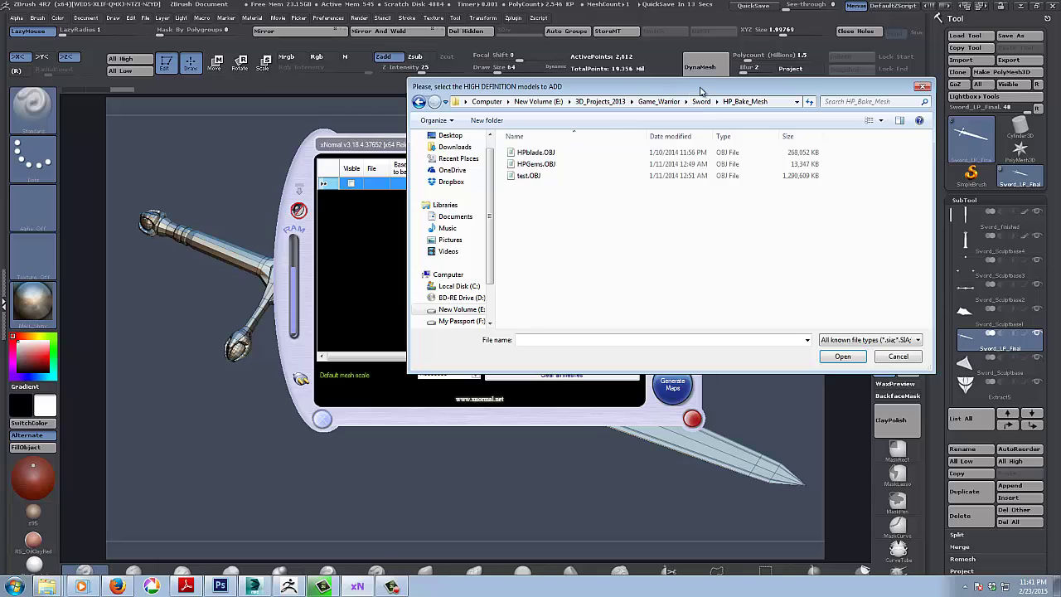
pyautogui.moveTo(703, 93); pyautogui.dragTo(540, 96)
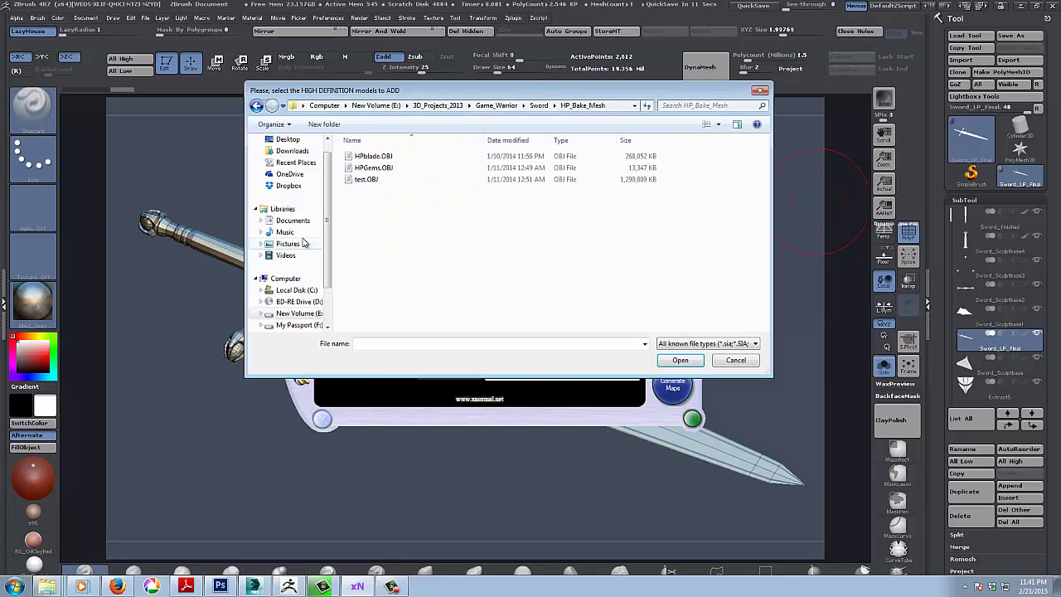
pyautogui.doubleClick(389, 158)
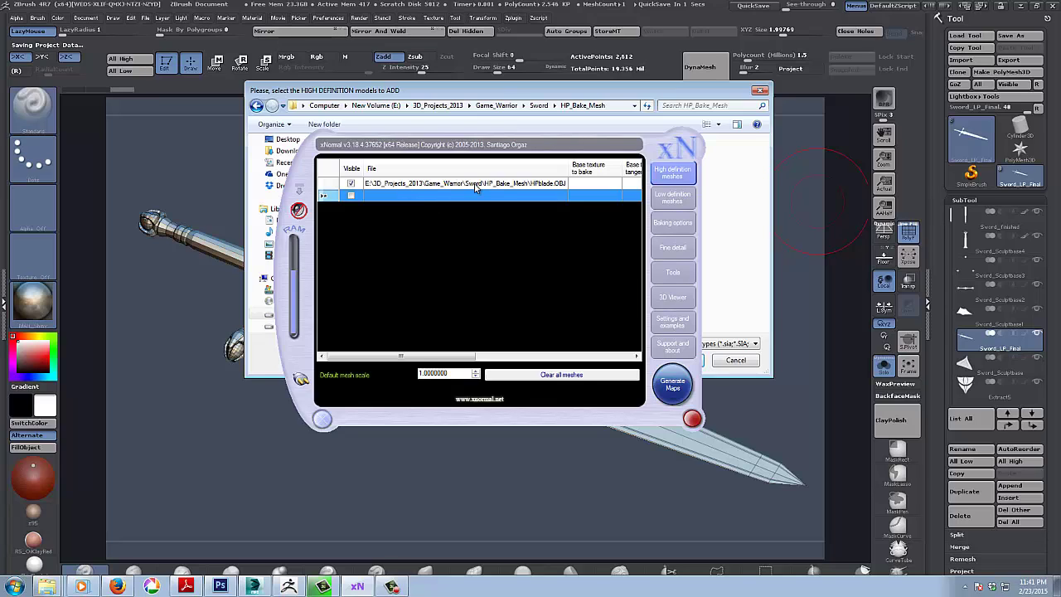
# - Scroll through the HPblade.OBJ entry's settings, then switch to the Low definition meshes list
pyautogui.moveTo(454, 358); pyautogui.dragTo(556, 352)
pyautogui.moveTo(615, 351); pyautogui.dragTo(596, 336)
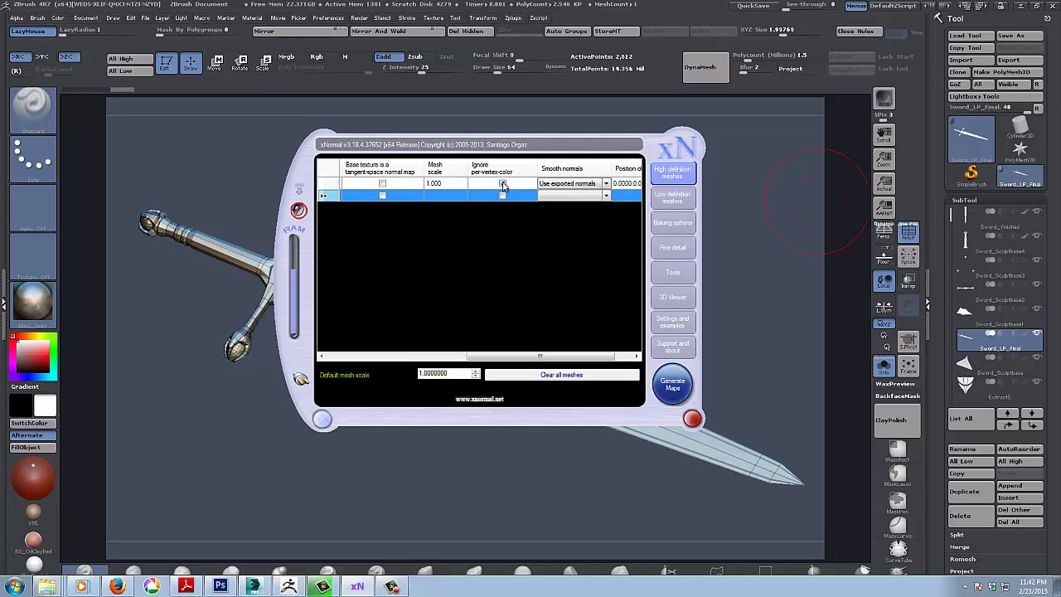
pyautogui.moveTo(492, 360); pyautogui.dragTo(525, 359)
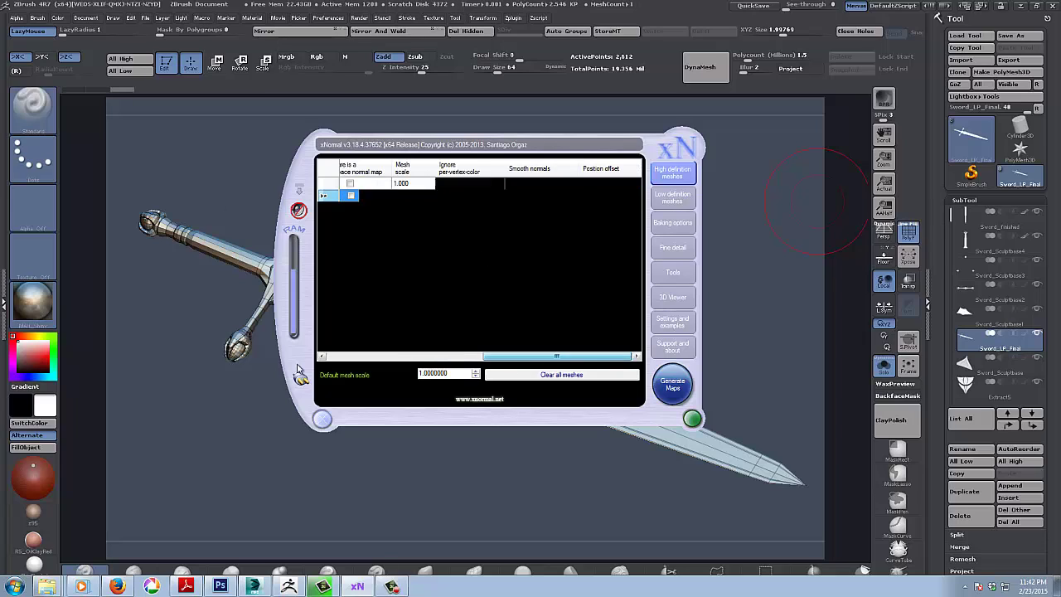
pyautogui.click(674, 201)
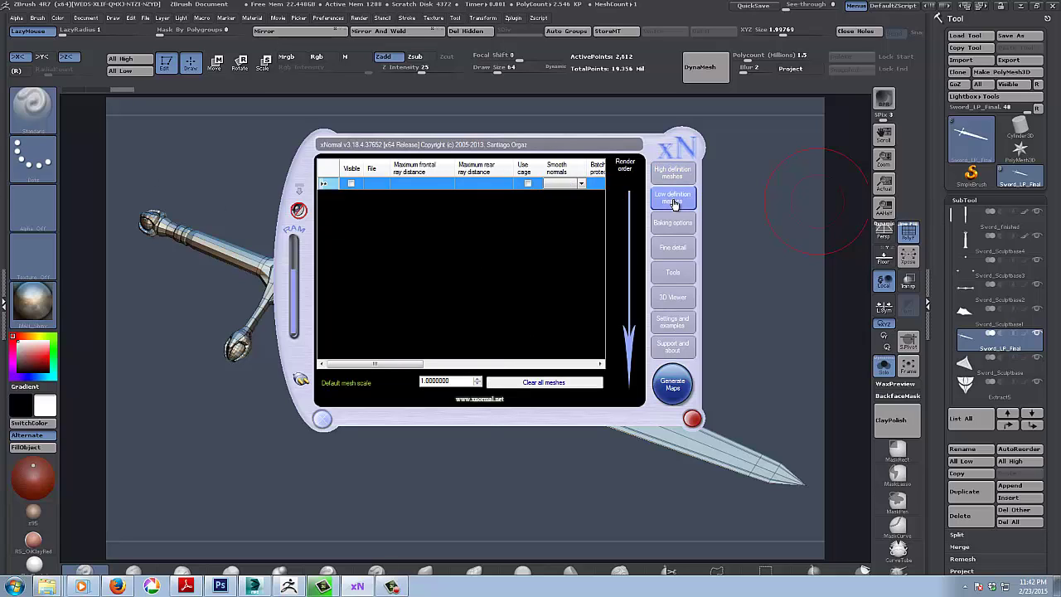
# - Add Sword_LP_Final.obj from the Sword folder as the low definition mesh and review its settings
pyautogui.rightClick(417, 183)
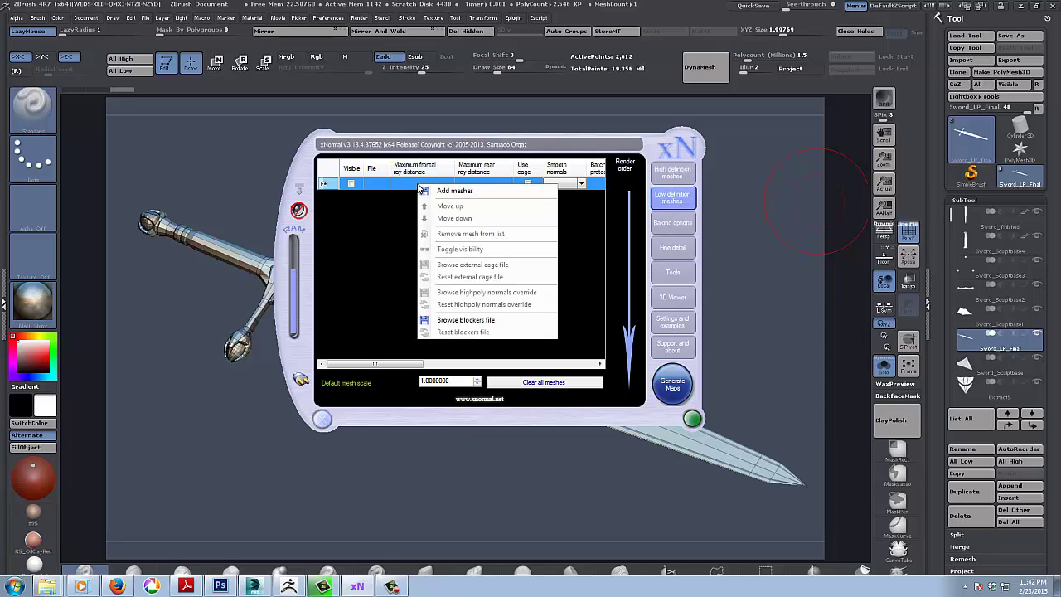
pyautogui.click(463, 192)
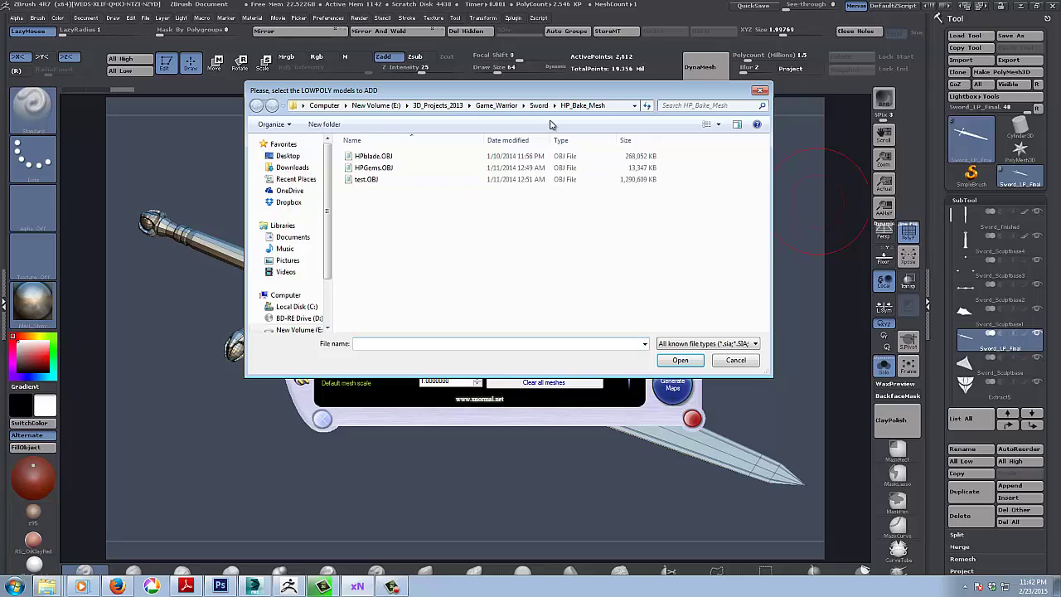
pyautogui.click(539, 105)
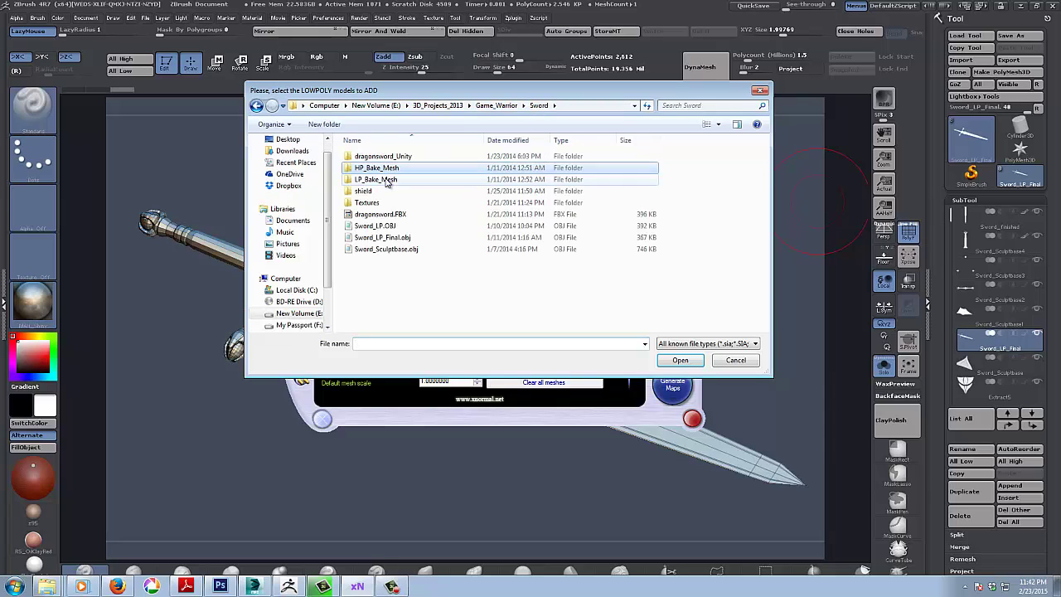
pyautogui.click(386, 238)
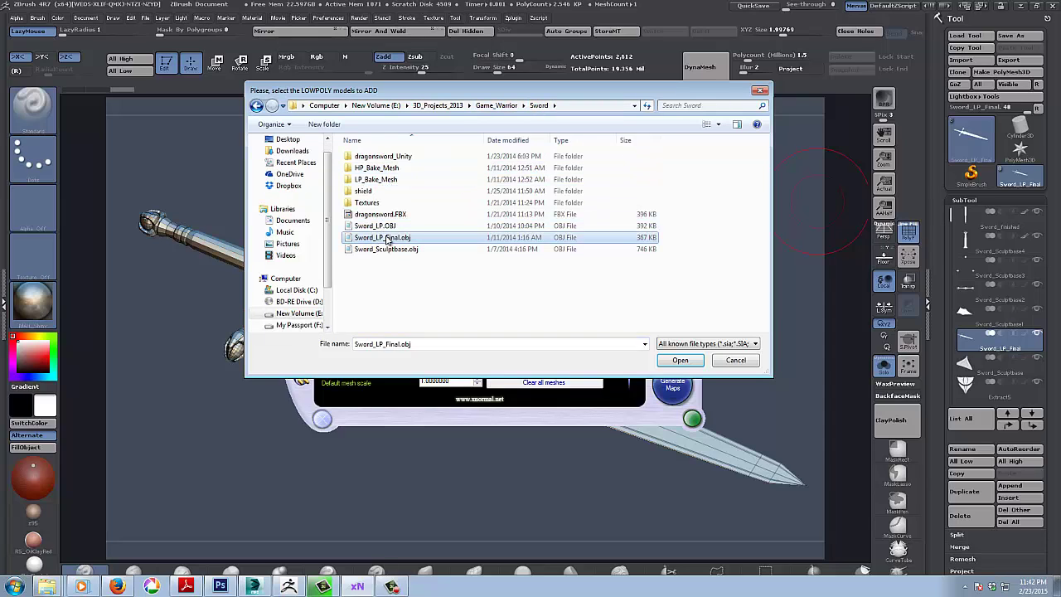
pyautogui.doubleClick(386, 238)
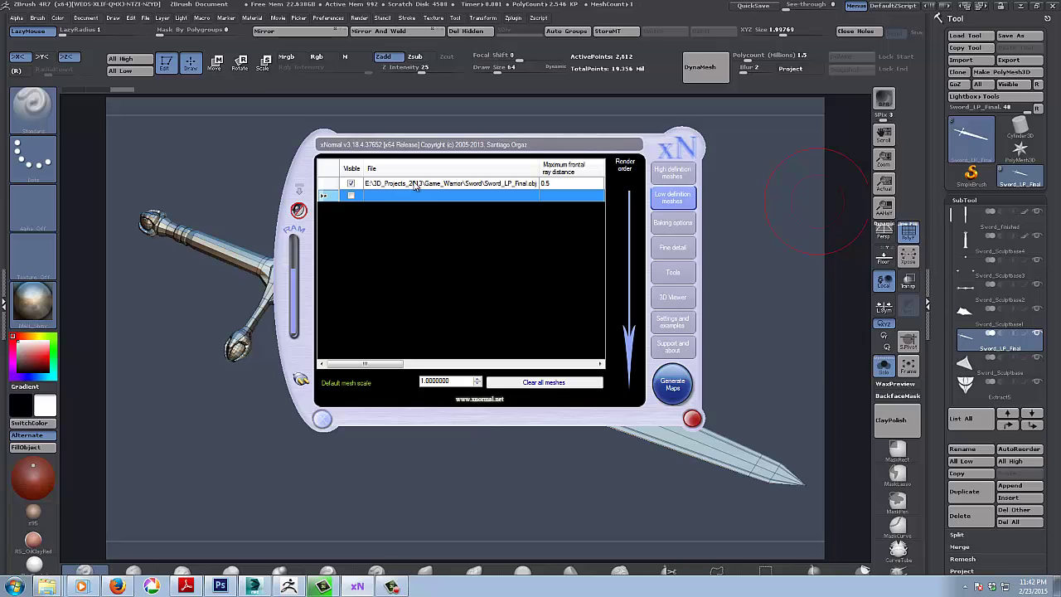
pyautogui.moveTo(365, 364); pyautogui.dragTo(464, 378)
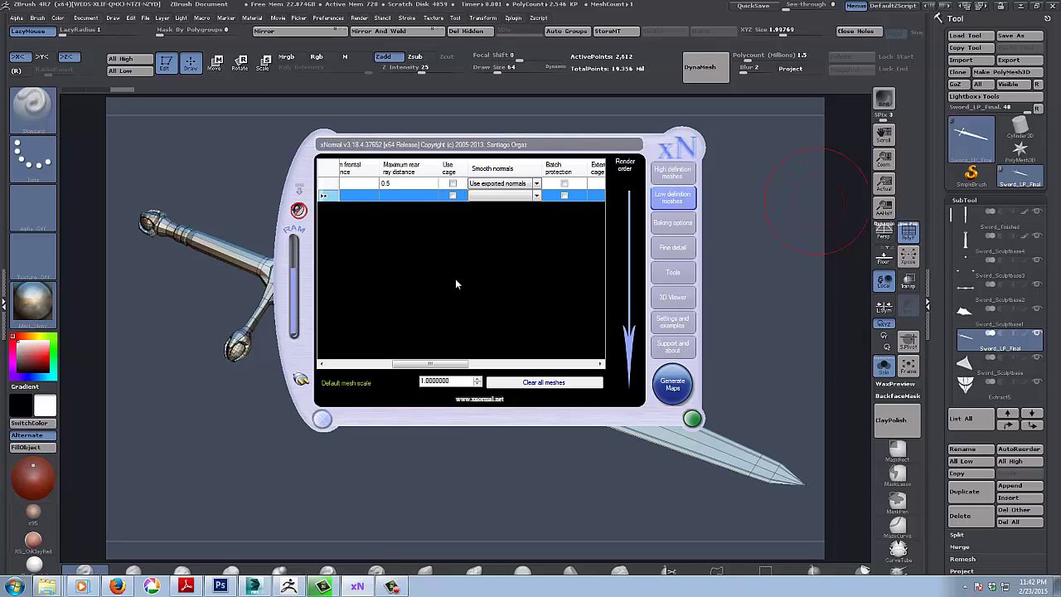
pyautogui.moveTo(459, 363); pyautogui.dragTo(465, 363)
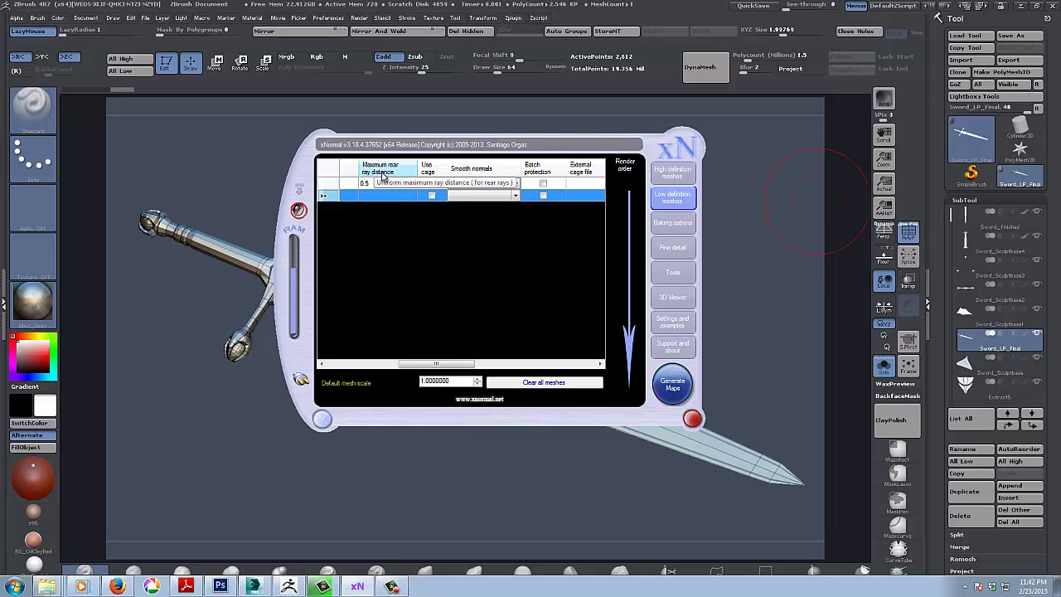
pyautogui.moveTo(461, 363); pyautogui.dragTo(385, 366)
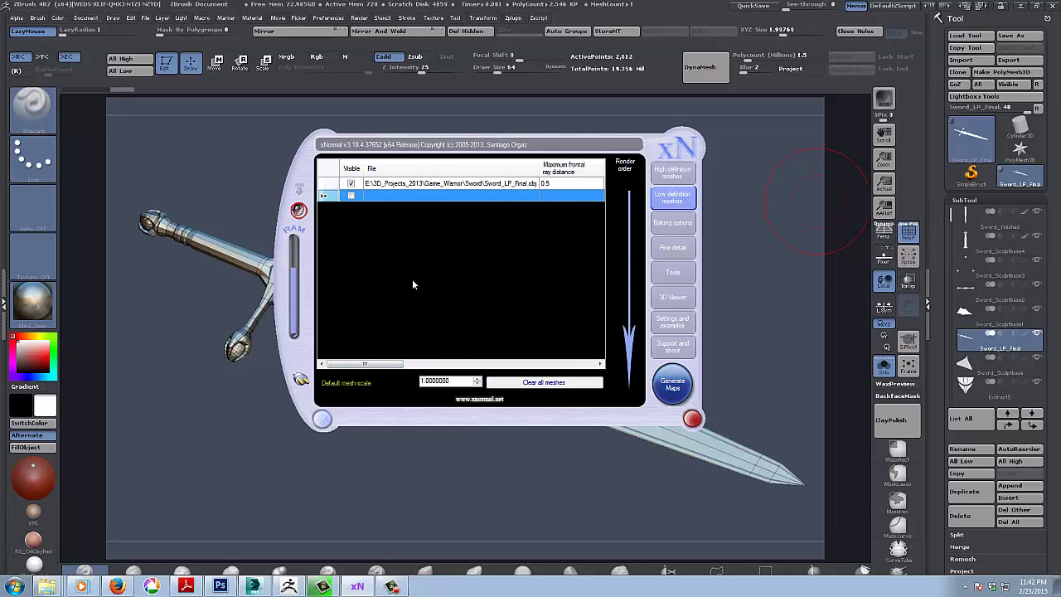
# - Open the Ray distance calculator from xNormal's Tools page
pyautogui.click(676, 274)
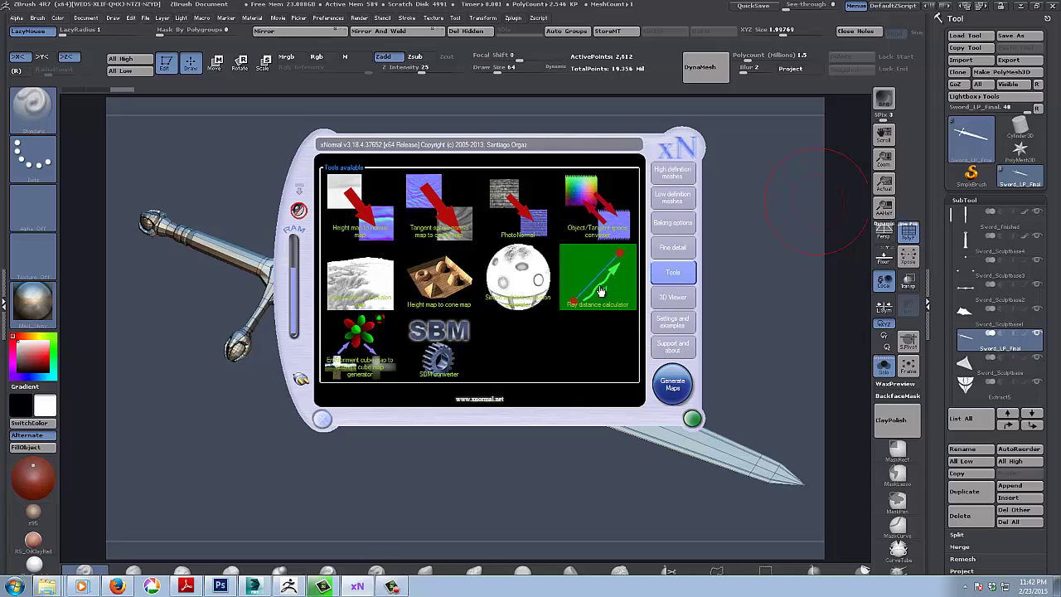
pyautogui.click(602, 291)
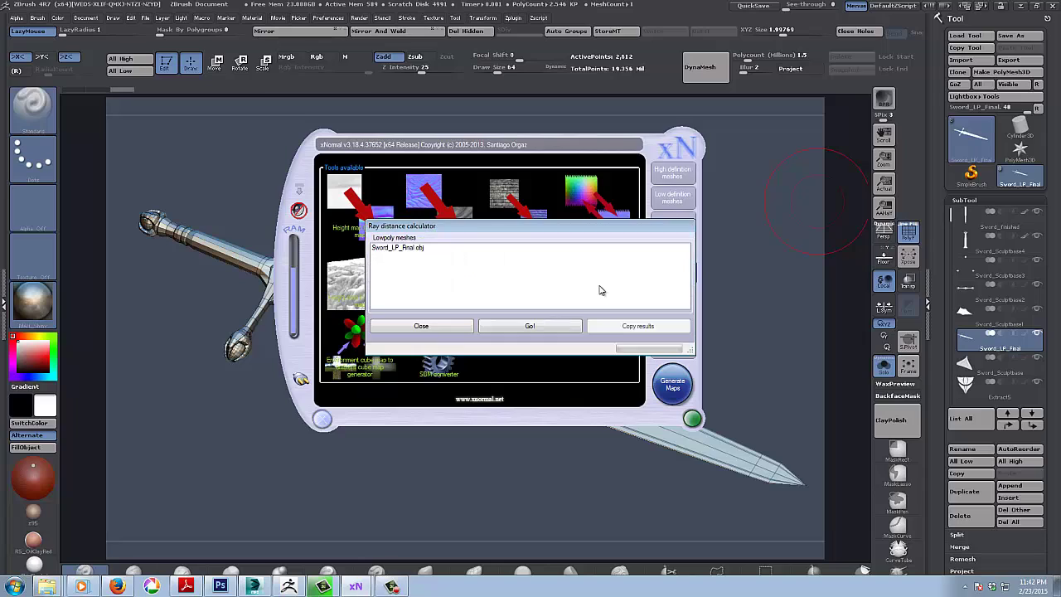
# - Calculate Sword_LP_Final.obj ray distances, stop at fMax 70.737 / rMax 41.502, copy results, and close
pyautogui.click(394, 248)
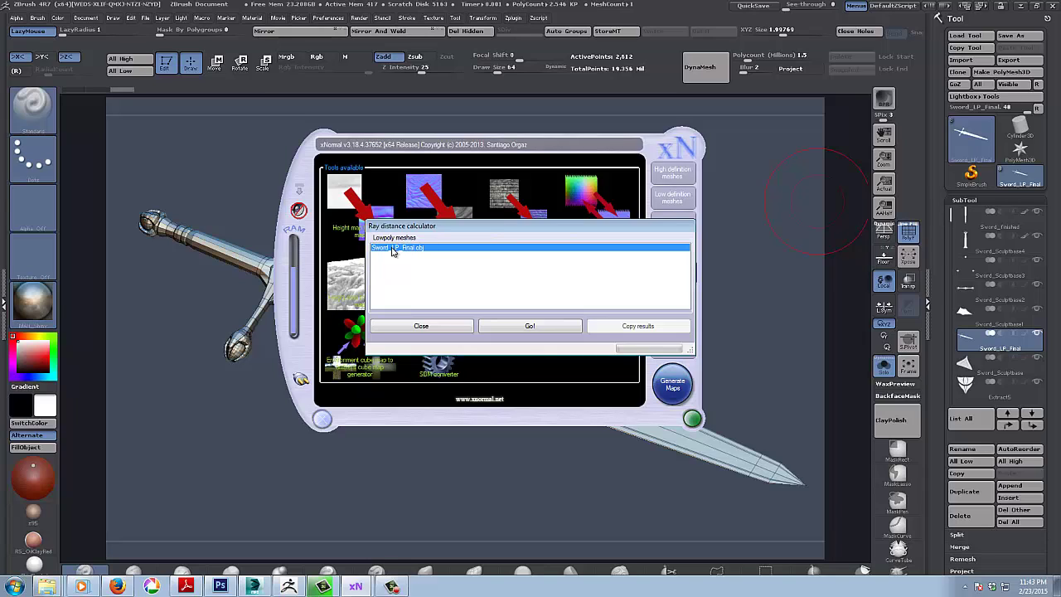
pyautogui.click(530, 325)
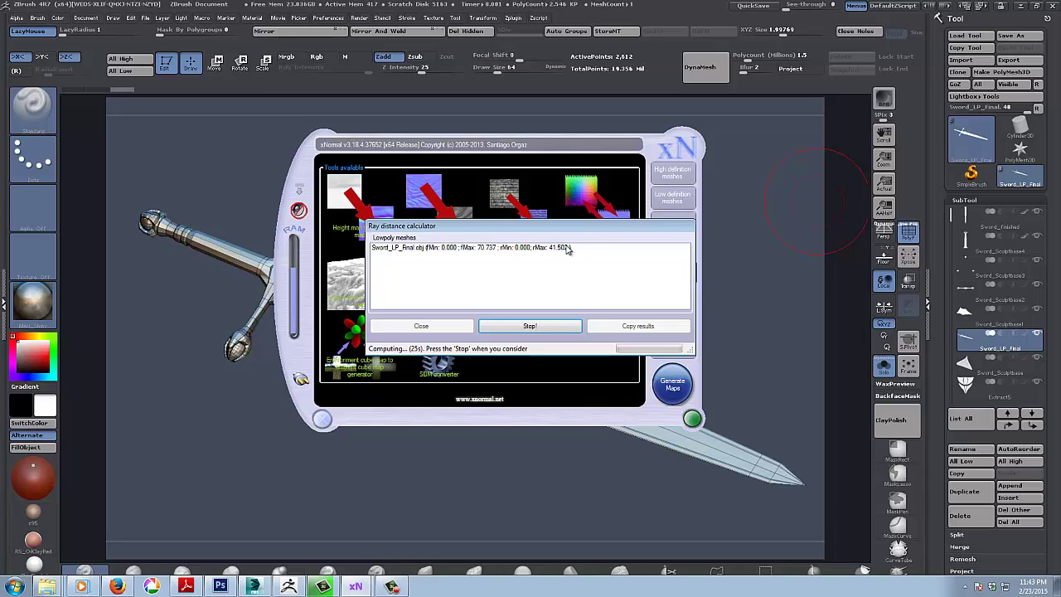
pyautogui.click(530, 327)
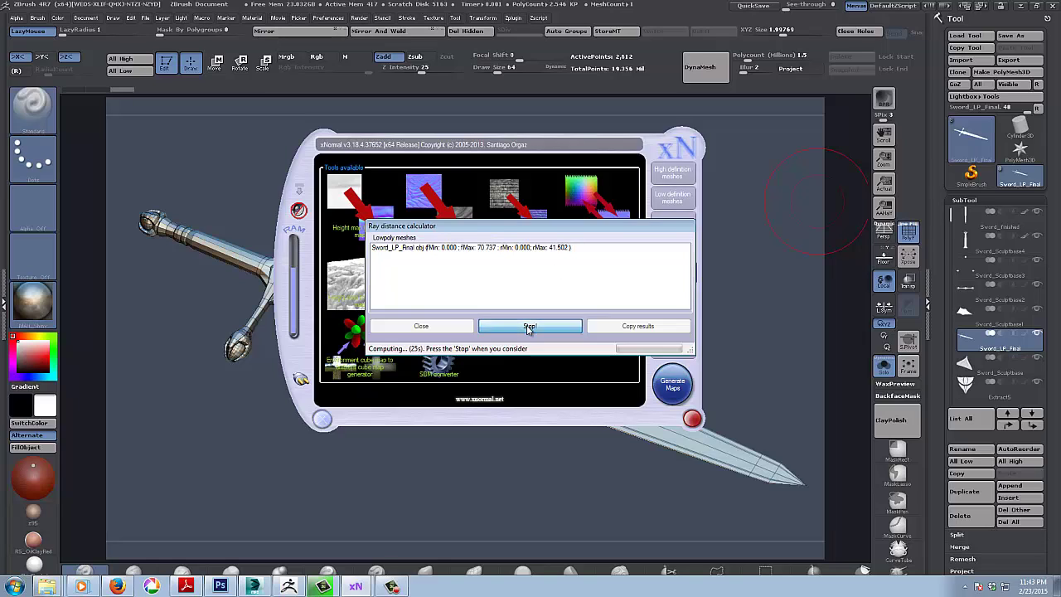
pyautogui.click(652, 326)
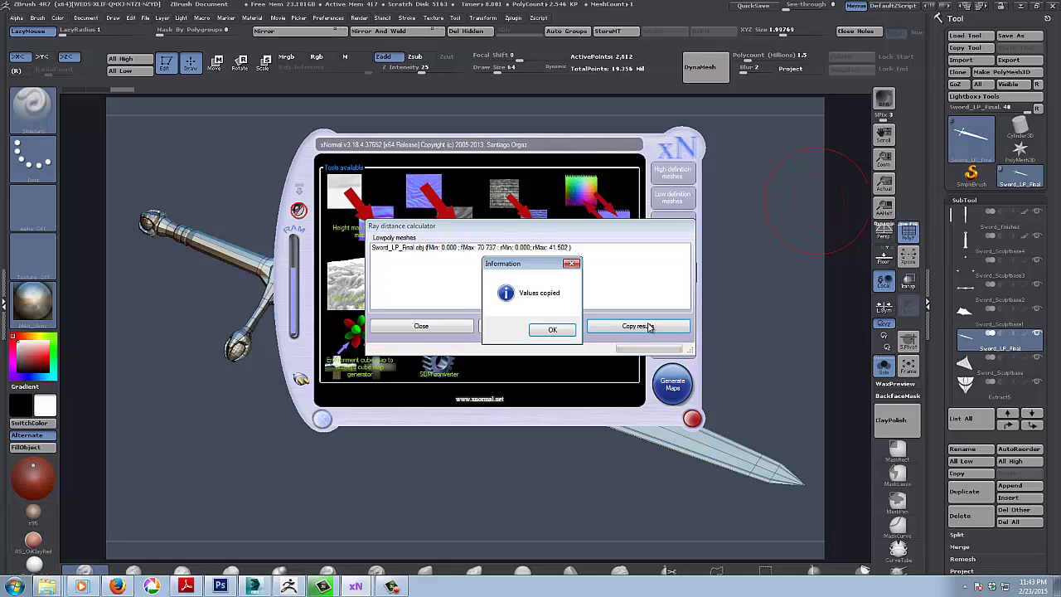
pyautogui.click(551, 329)
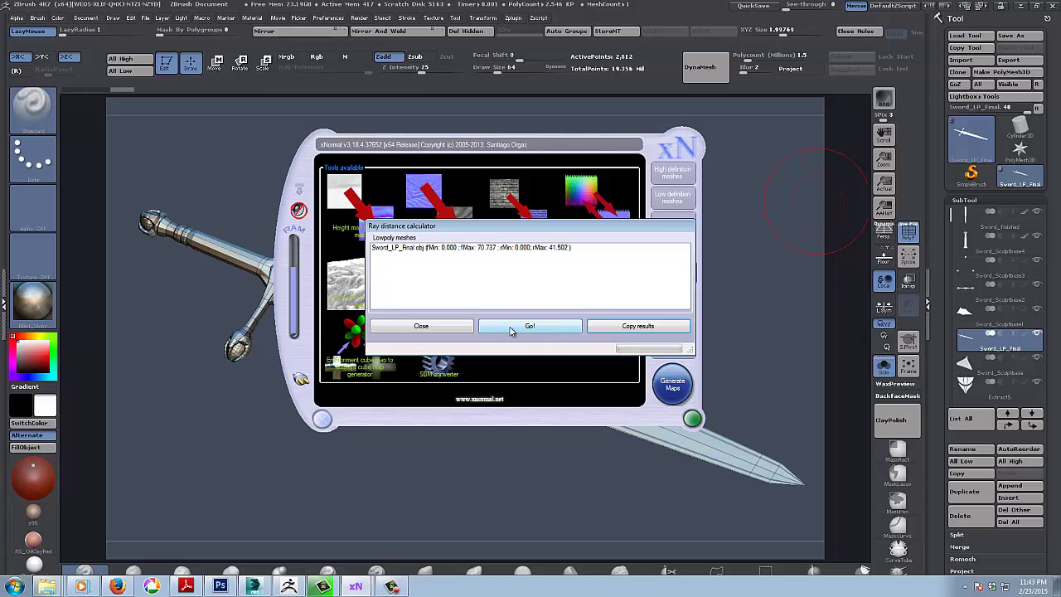
pyautogui.click(460, 327)
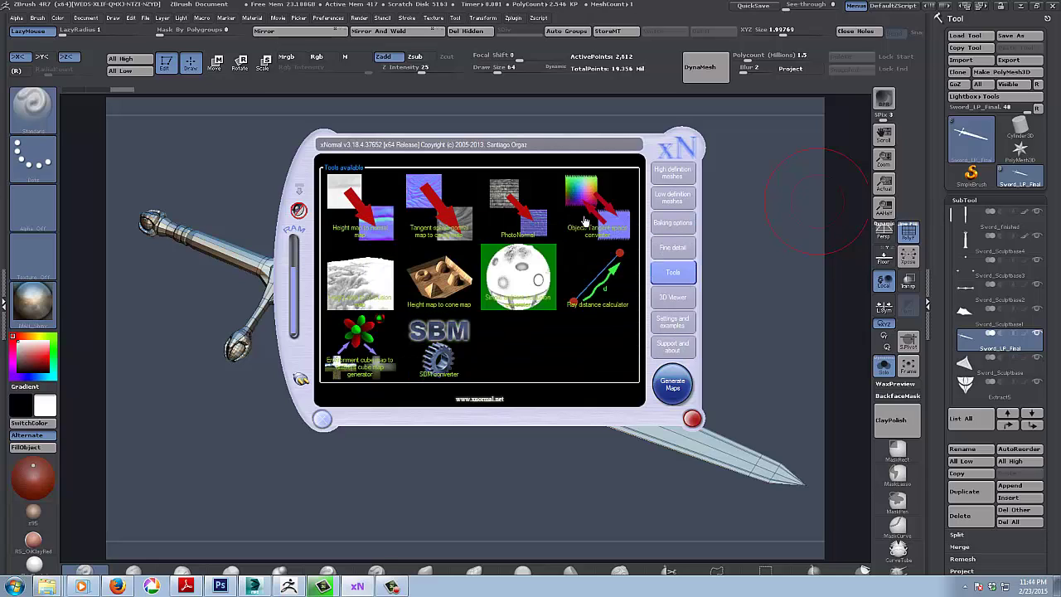
# - Confirm Sword_LP_Final.obj uses 70.73664 front and 41.50194 rear ray distances, then open Baking options
pyautogui.click(669, 172)
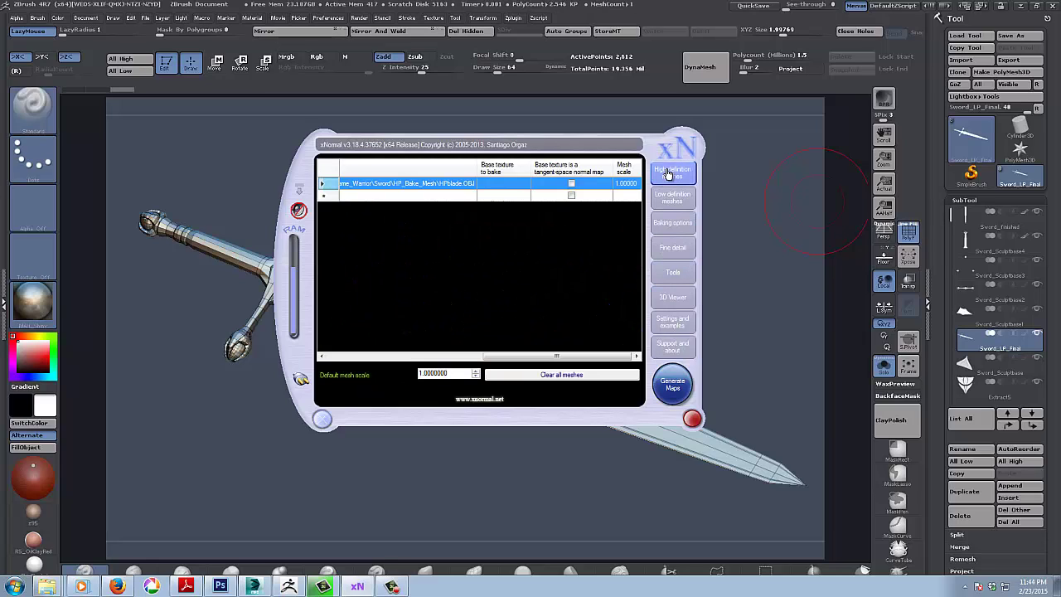
pyautogui.click(671, 199)
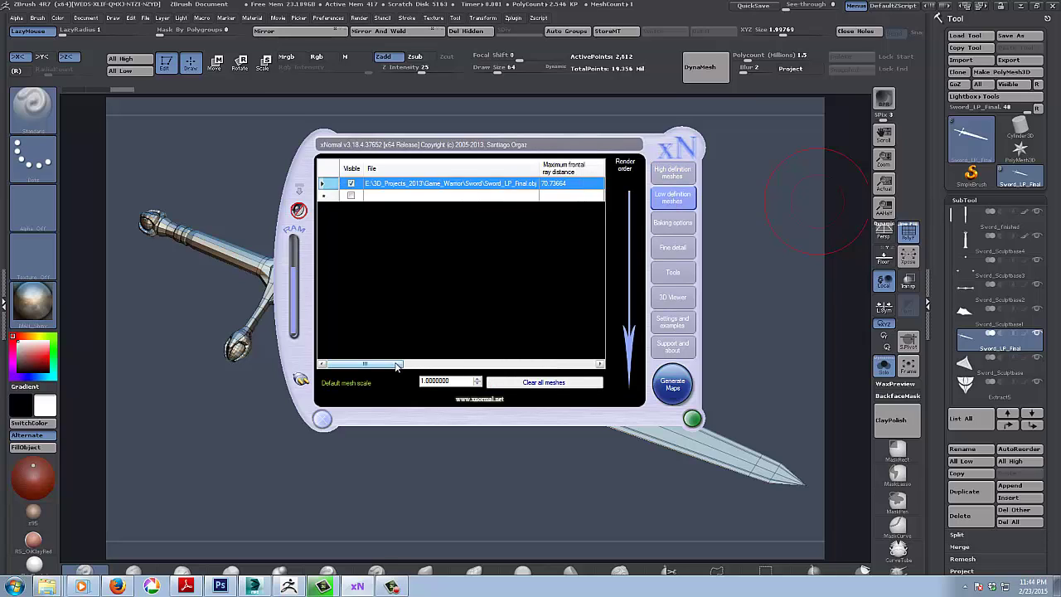
pyautogui.moveTo(397, 365); pyautogui.dragTo(435, 366)
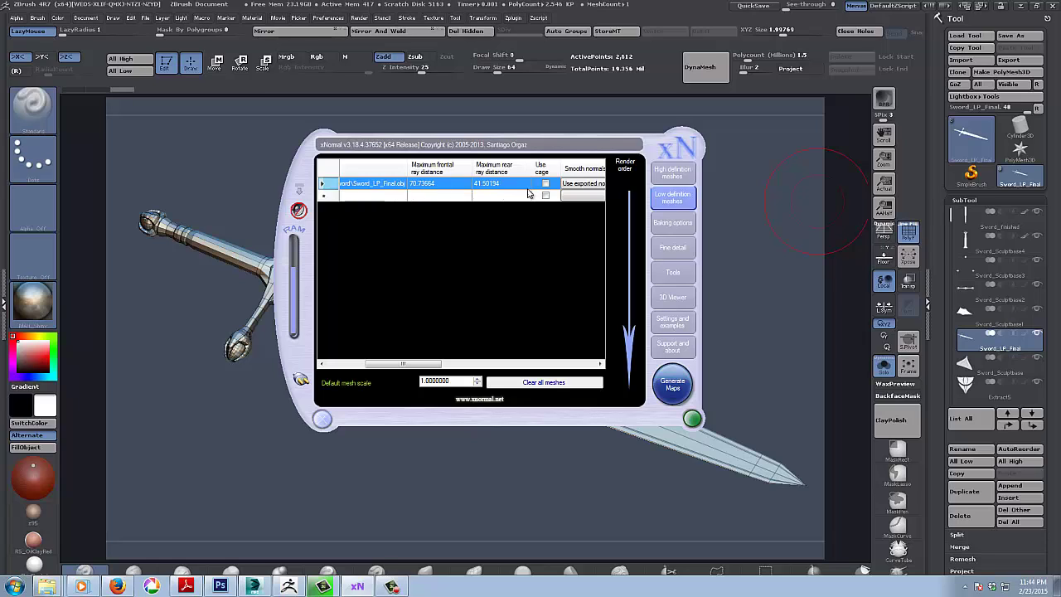
pyautogui.moveTo(404, 365); pyautogui.dragTo(353, 371)
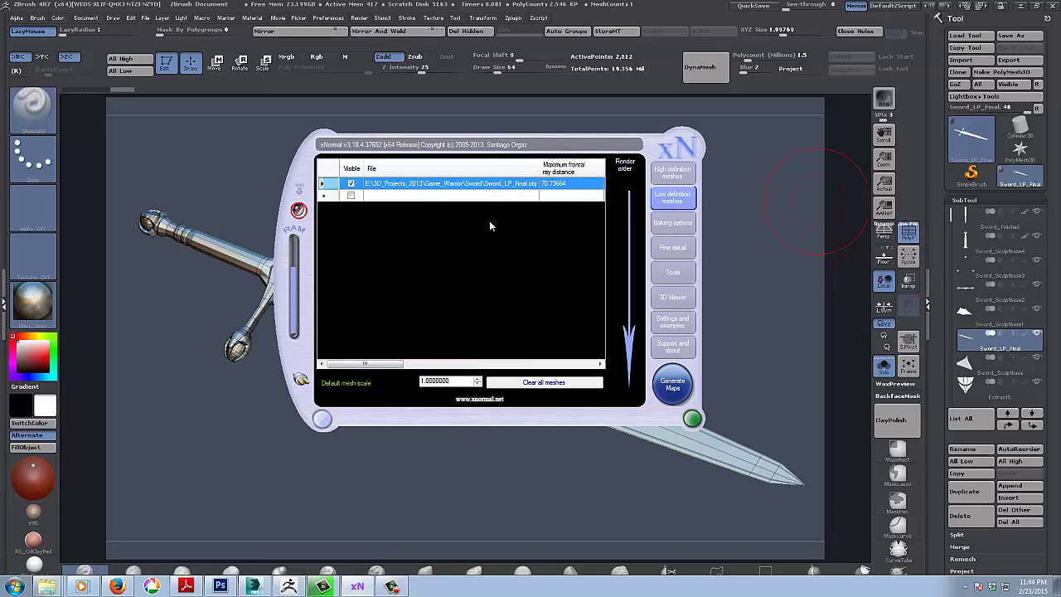
pyautogui.click(680, 224)
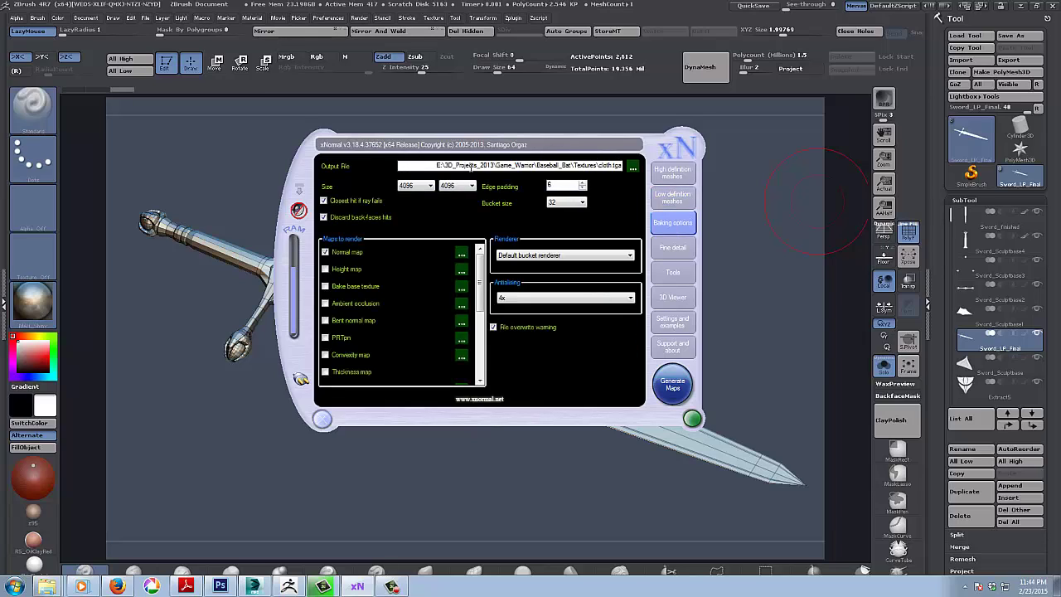
pyautogui.click(430, 186)
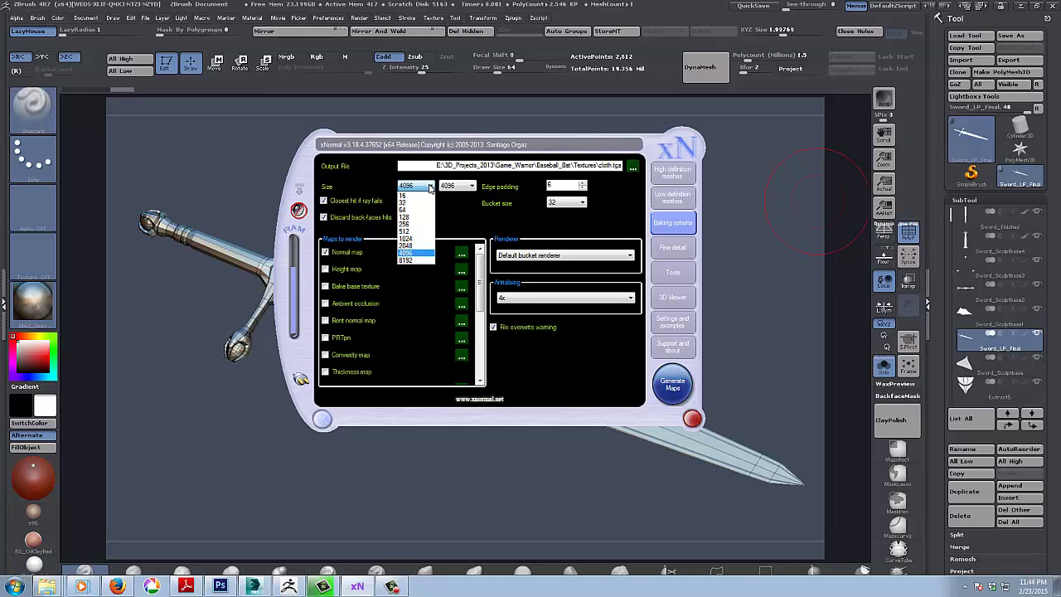
pyautogui.click(430, 186)
pyautogui.click(472, 186)
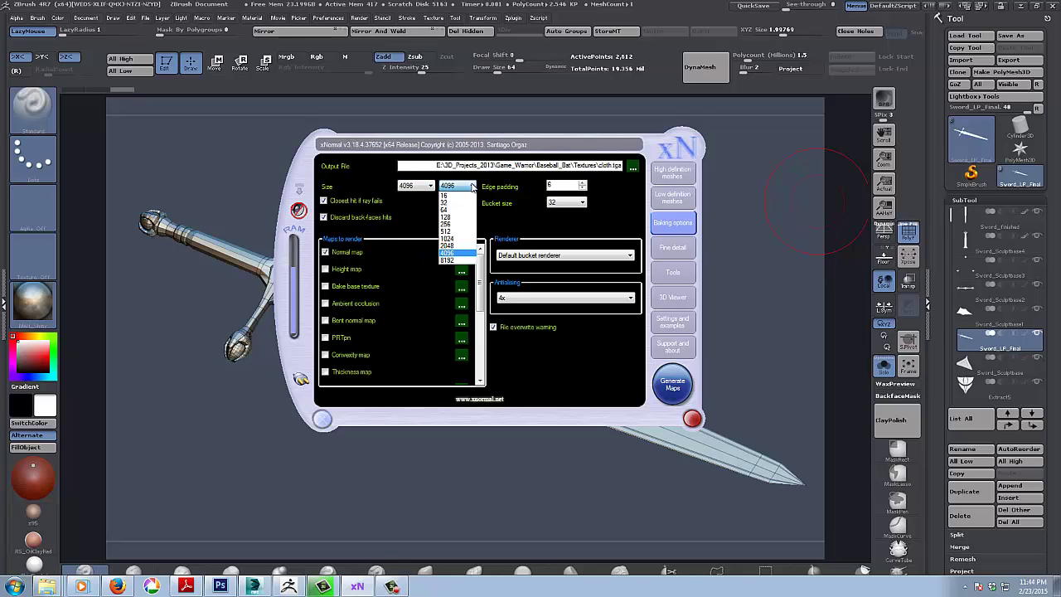
pyautogui.click(472, 187)
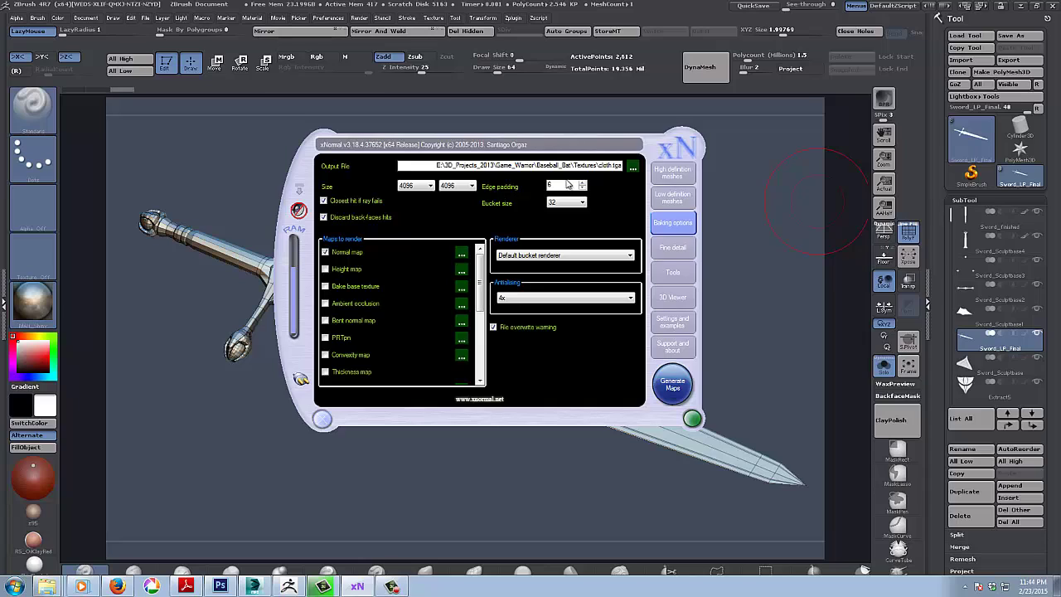
pyautogui.click(521, 211)
pyautogui.click(632, 299)
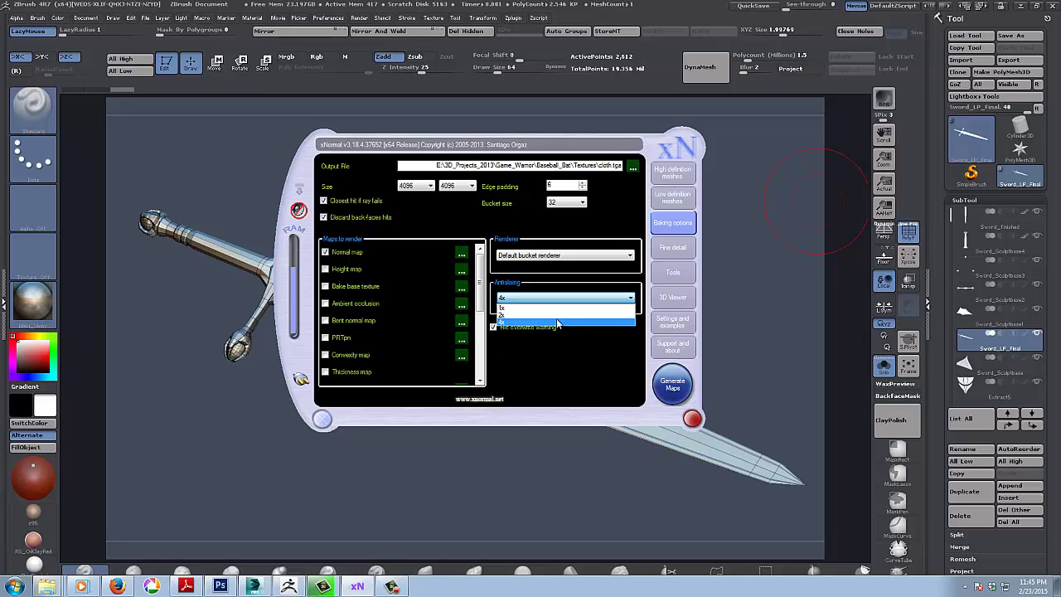
pyautogui.click(632, 299)
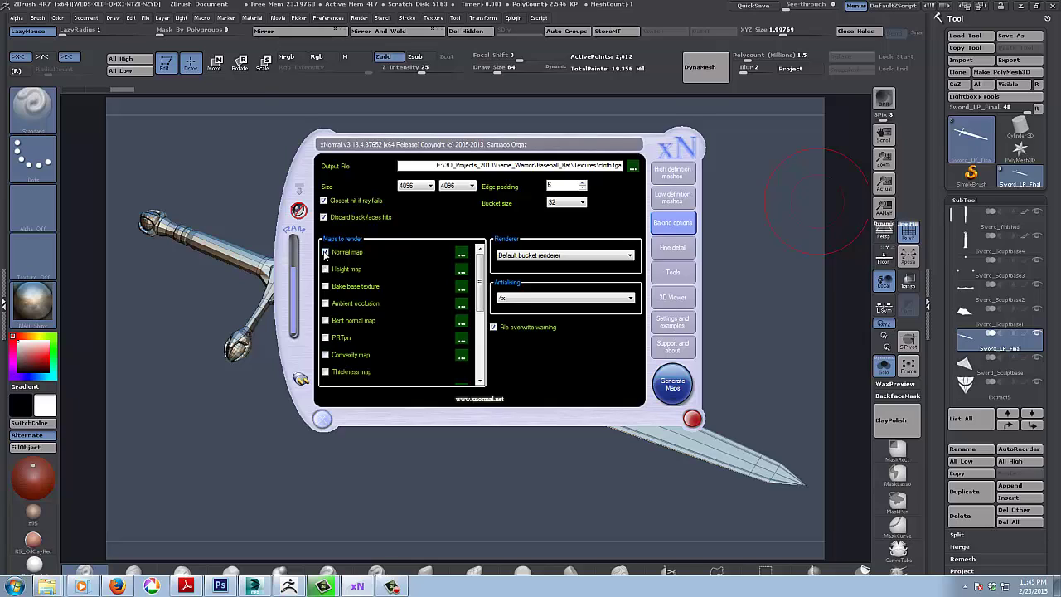
pyautogui.click(325, 252)
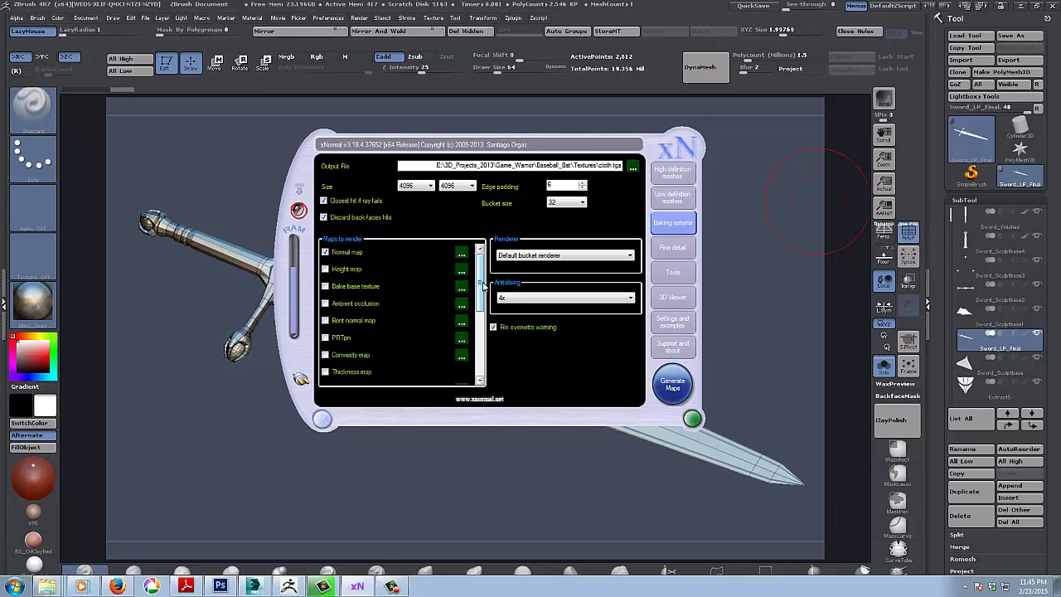
pyautogui.moveTo(481, 282)
pyautogui.mouseDown()
pyautogui.moveTo(484, 355)
pyautogui.moveTo(485, 279)
pyautogui.mouseUp()
pyautogui.moveTo(480, 381); pyautogui.dragTo(480, 290)
pyautogui.click(325, 253)
# - Zoom the normal map to 100% and pan across the guard, ringed grip and hilt pieces
pyautogui.click(326, 253)
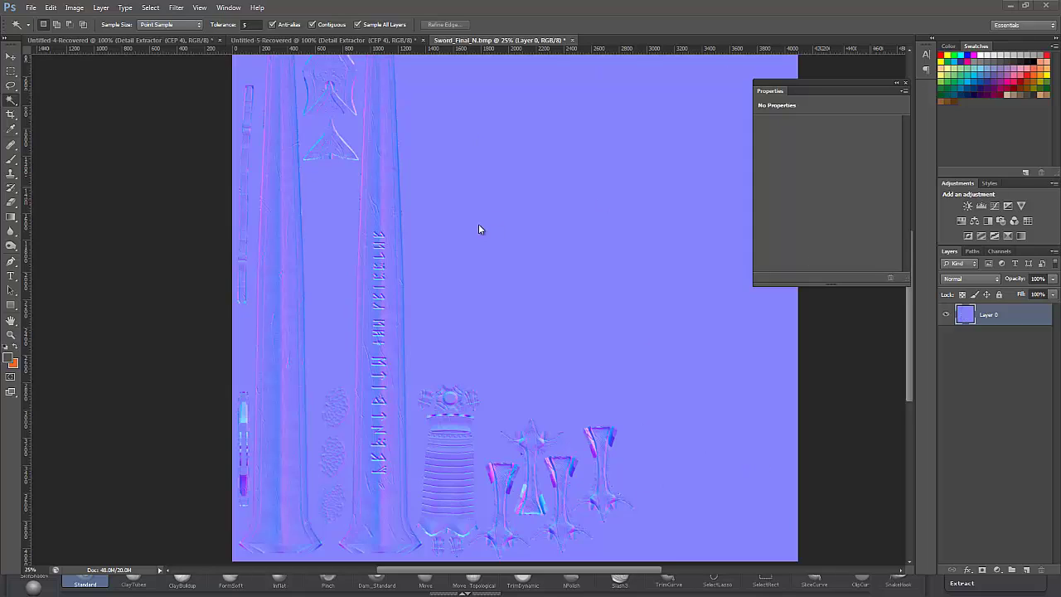
pyautogui.keyDown('ctrl'); pyautogui.click(475, 283); pyautogui.keyUp('ctrl')
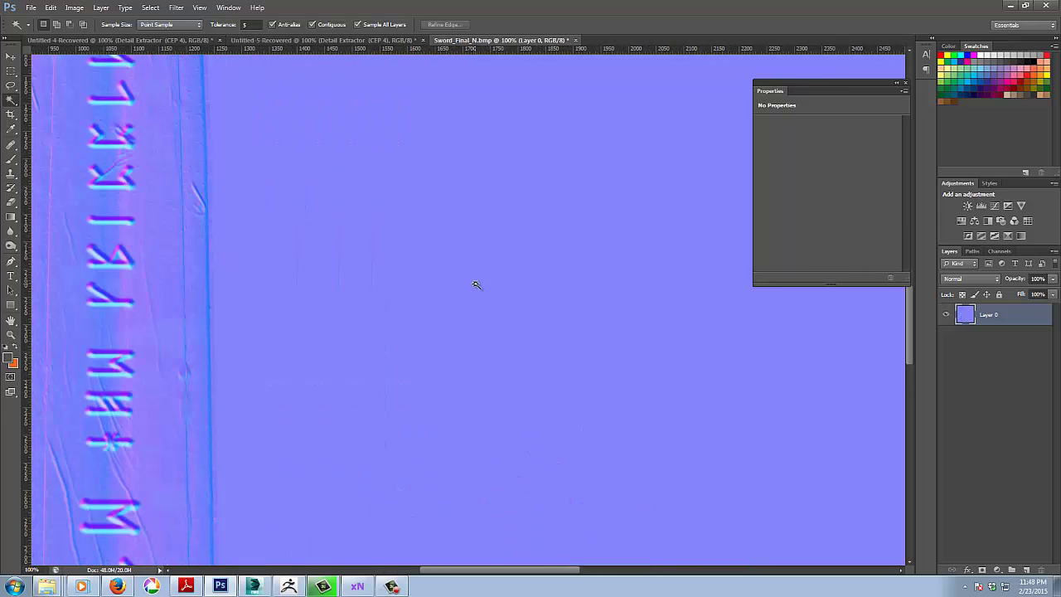
pyautogui.moveTo(337, 306)
pyautogui.mouseDown()
pyautogui.moveTo(734, 280)
pyautogui.moveTo(555, 299)
pyautogui.moveTo(562, 455)
pyautogui.moveTo(355, 189)
pyautogui.moveTo(521, 323)
pyautogui.mouseUp()
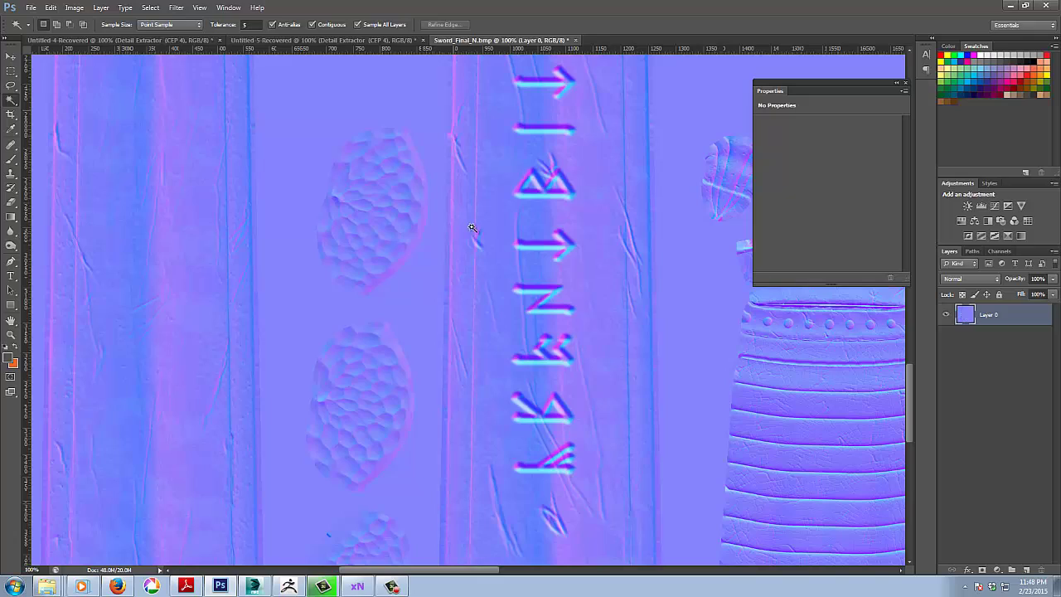
pyautogui.moveTo(472, 227); pyautogui.dragTo(170, 233)
pyautogui.moveTo(503, 189); pyautogui.dragTo(500, 355)
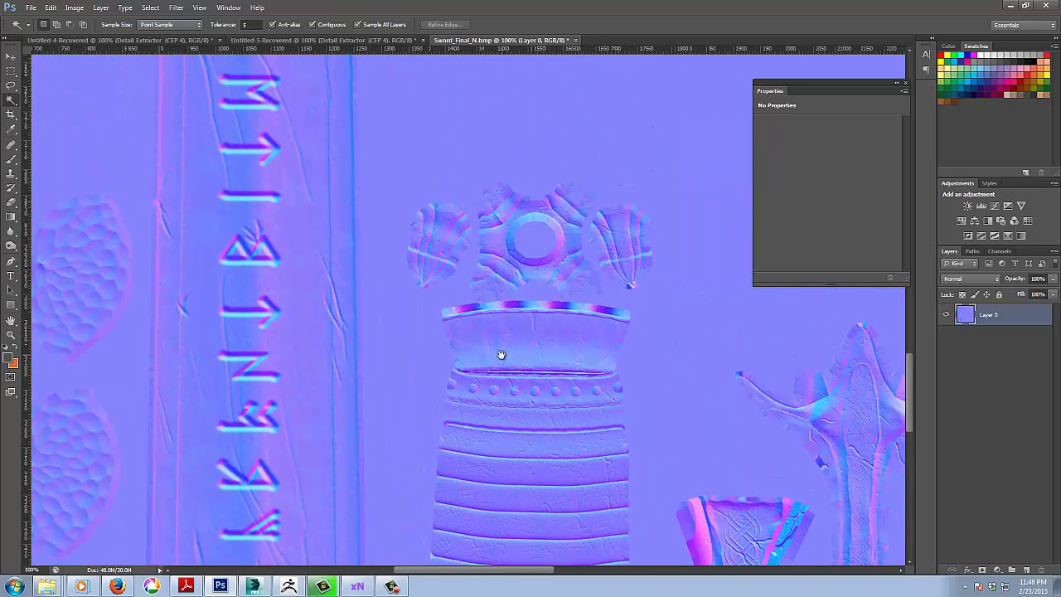
pyautogui.moveTo(594, 448); pyautogui.dragTo(407, 194)
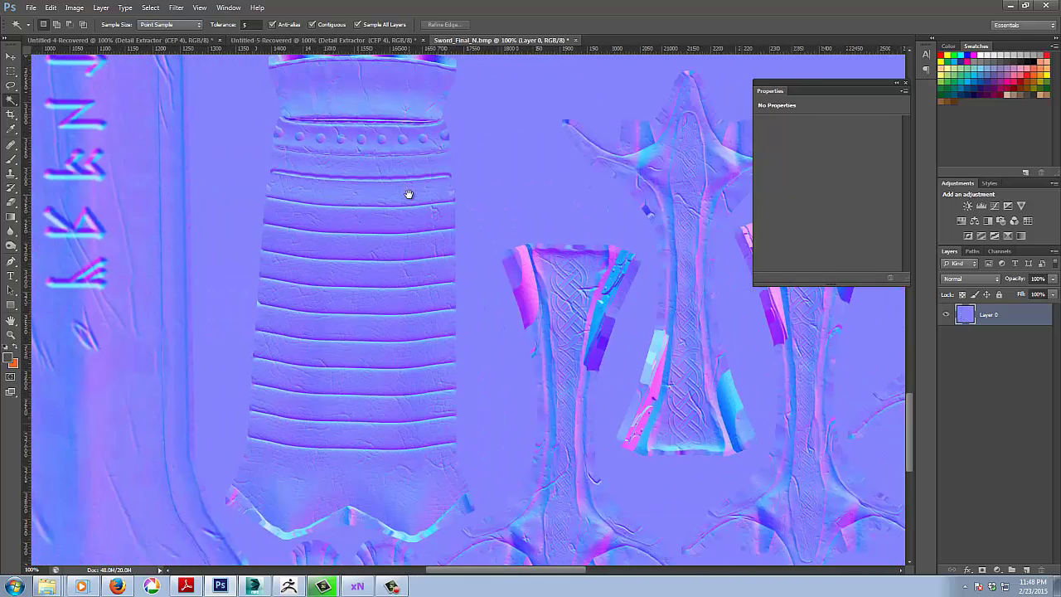
pyautogui.moveTo(451, 417); pyautogui.dragTo(386, 285)
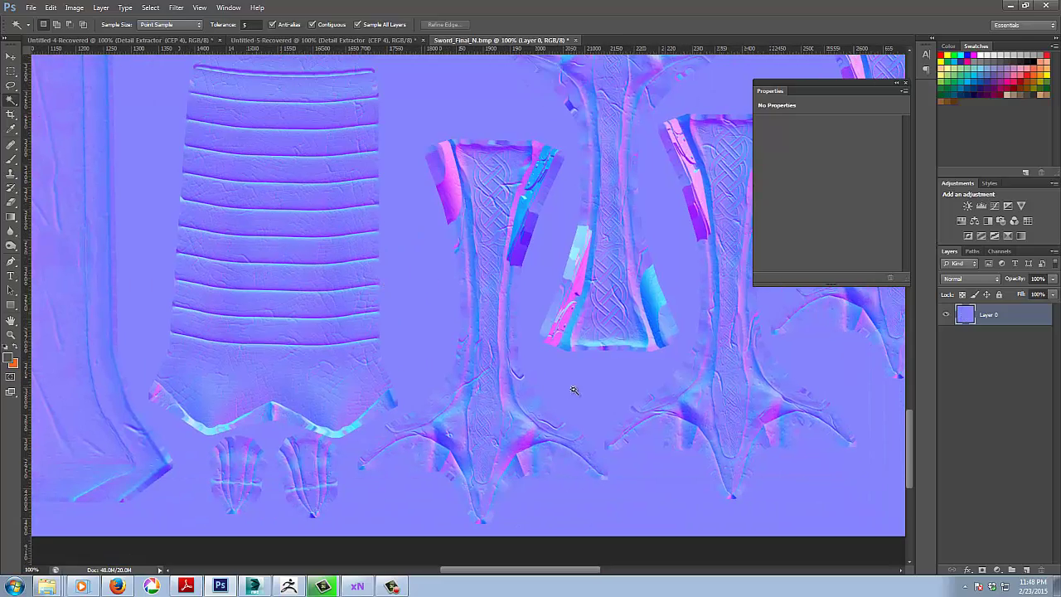
pyautogui.moveTo(573, 386); pyautogui.dragTo(359, 485)
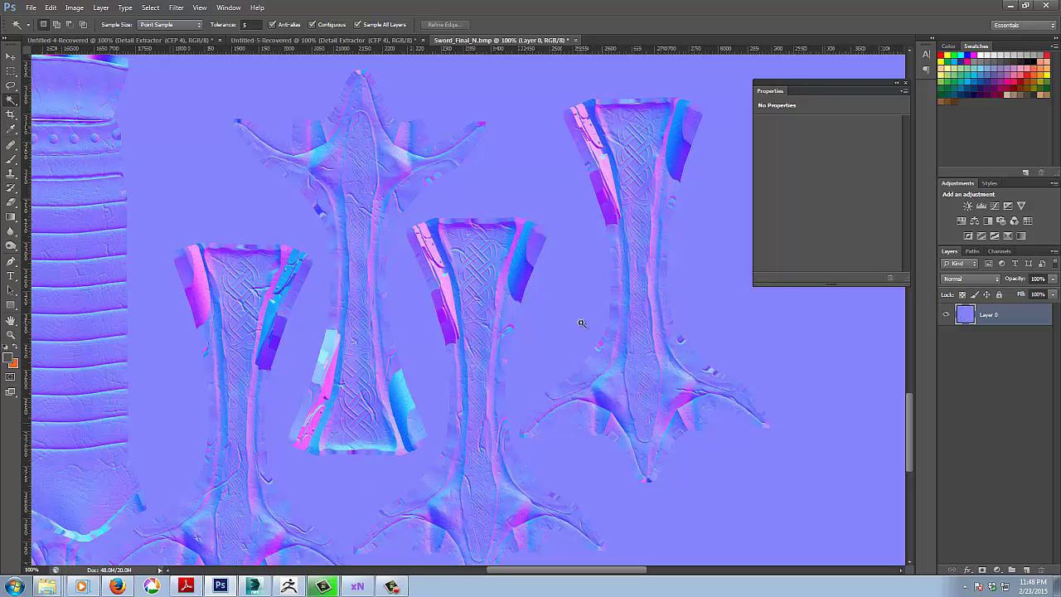
# - Pan back over the grip to inspect the blade runes and hammered ovals for flaws
pyautogui.moveTo(558, 356); pyautogui.dragTo(687, 341)
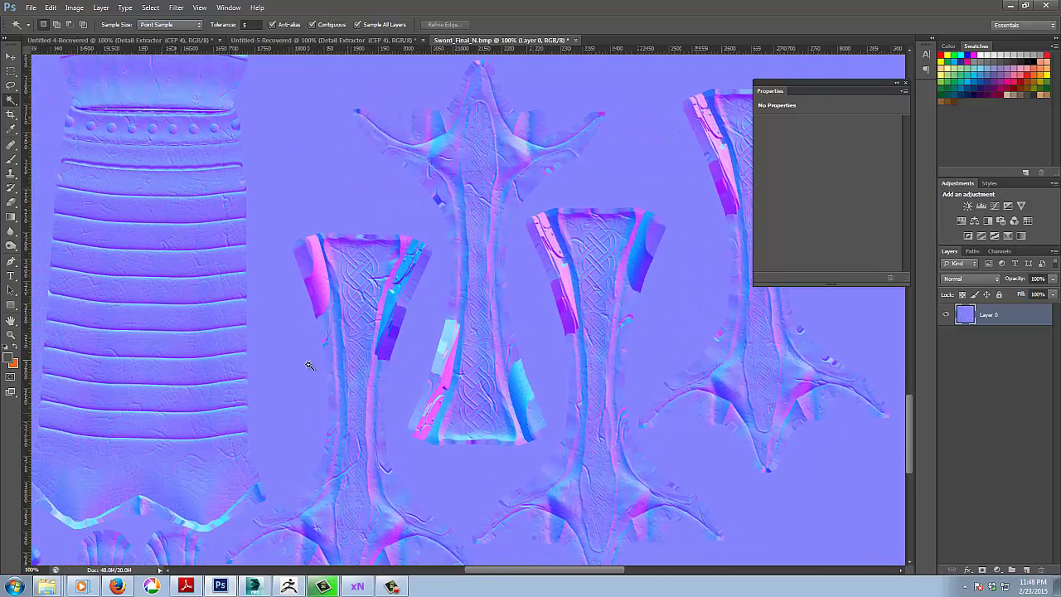
pyautogui.moveTo(281, 373); pyautogui.dragTo(307, 373)
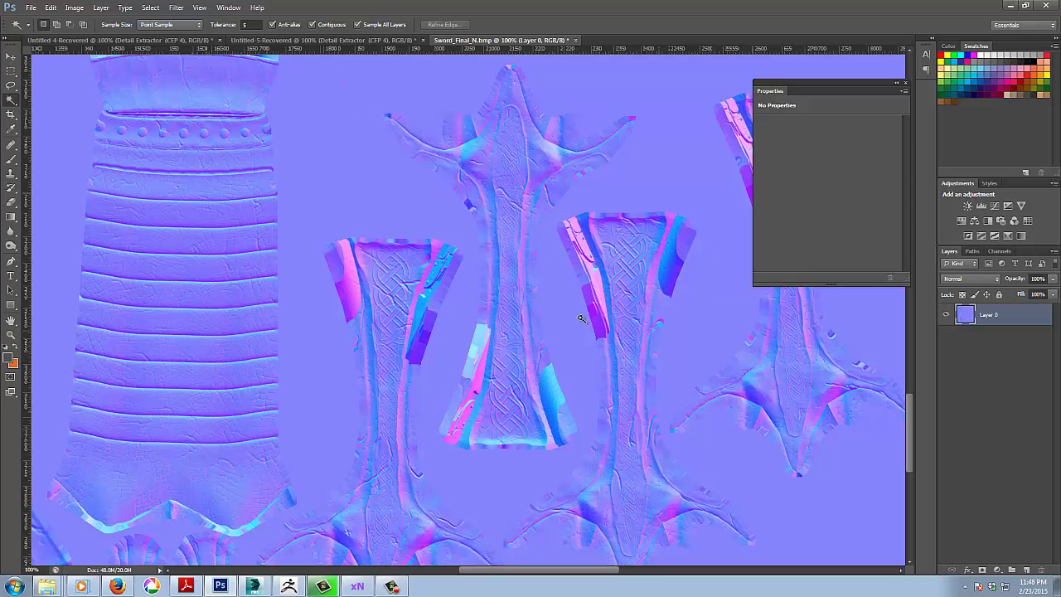
pyautogui.moveTo(365, 195)
pyautogui.mouseDown()
pyautogui.moveTo(522, 210)
pyautogui.moveTo(658, 177)
pyautogui.mouseUp()
pyautogui.moveTo(320, 260); pyautogui.dragTo(497, 254)
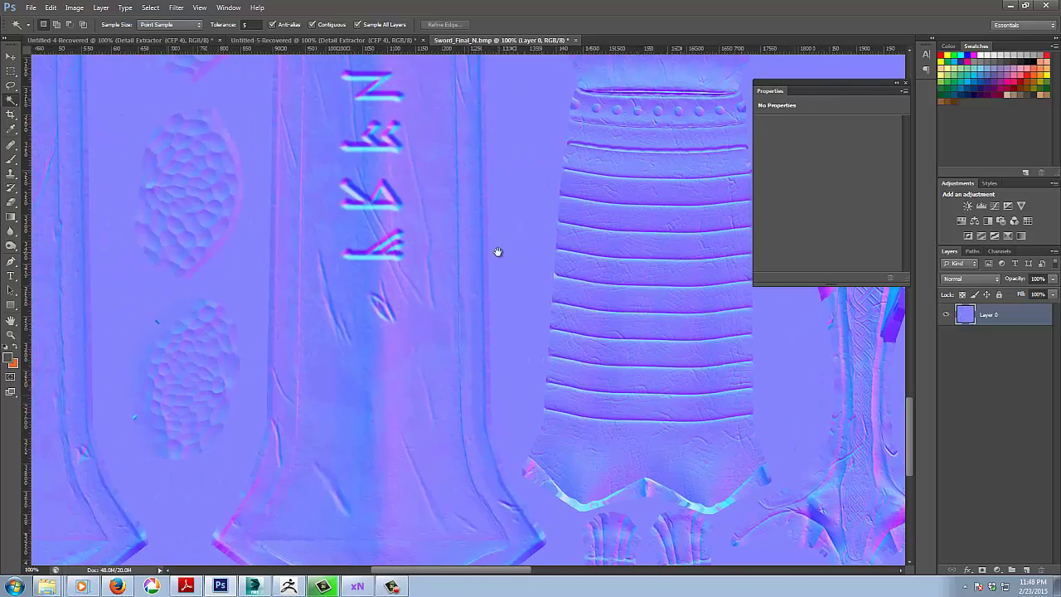
pyautogui.moveTo(640, 262); pyautogui.dragTo(735, 268)
pyautogui.moveTo(574, 269); pyautogui.dragTo(739, 272)
pyautogui.moveTo(391, 274); pyautogui.dragTo(456, 404)
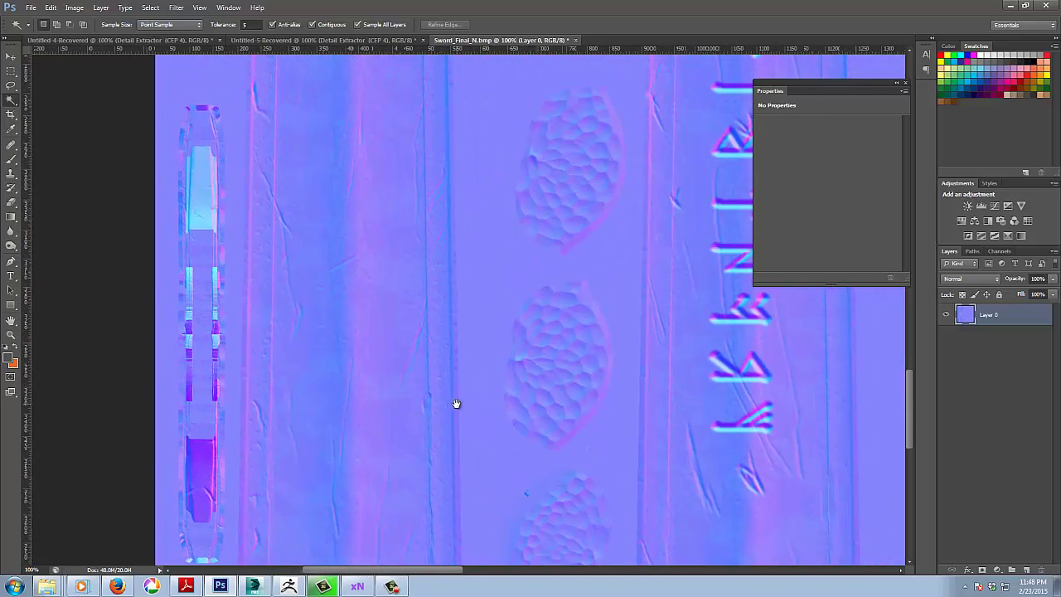
pyautogui.moveTo(585, 354); pyautogui.dragTo(397, 362)
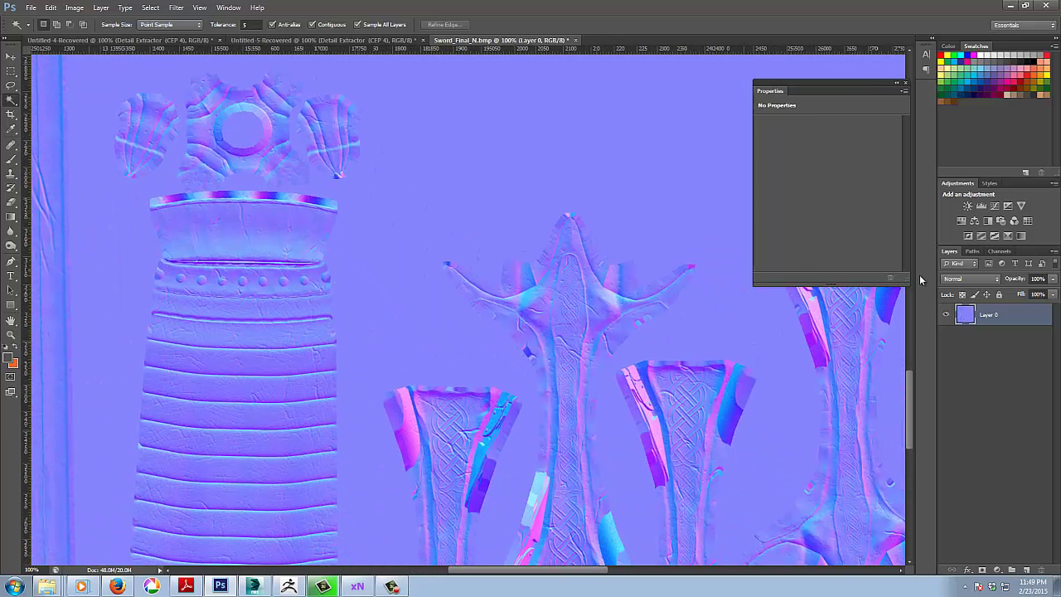
# - View the Red, Green and Blue channels individually, panning the Red channel up toward the rune strip
pyautogui.click(1000, 251)
pyautogui.click(981, 286)
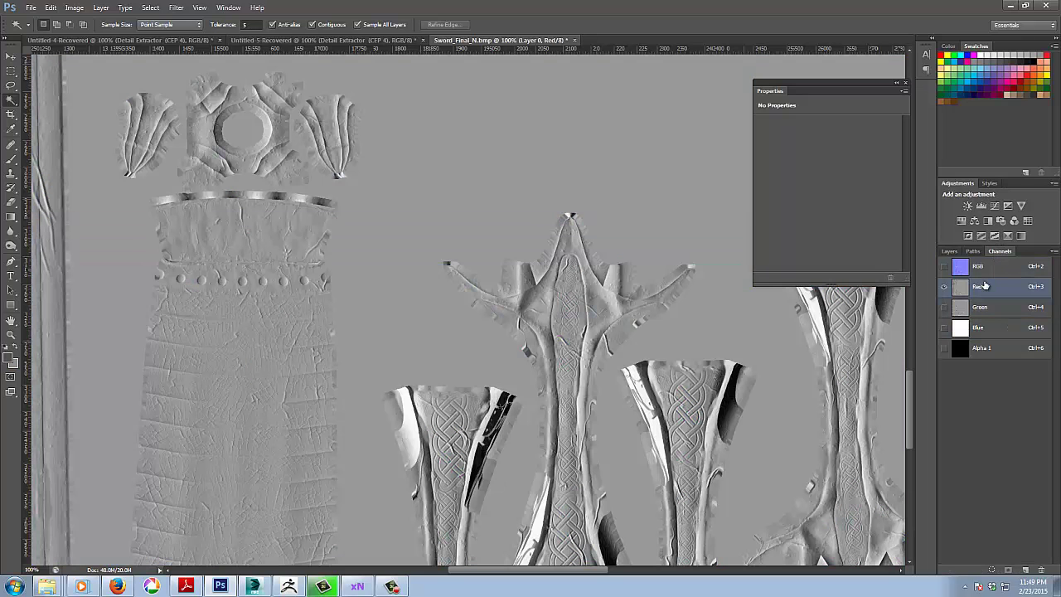
pyautogui.click(981, 309)
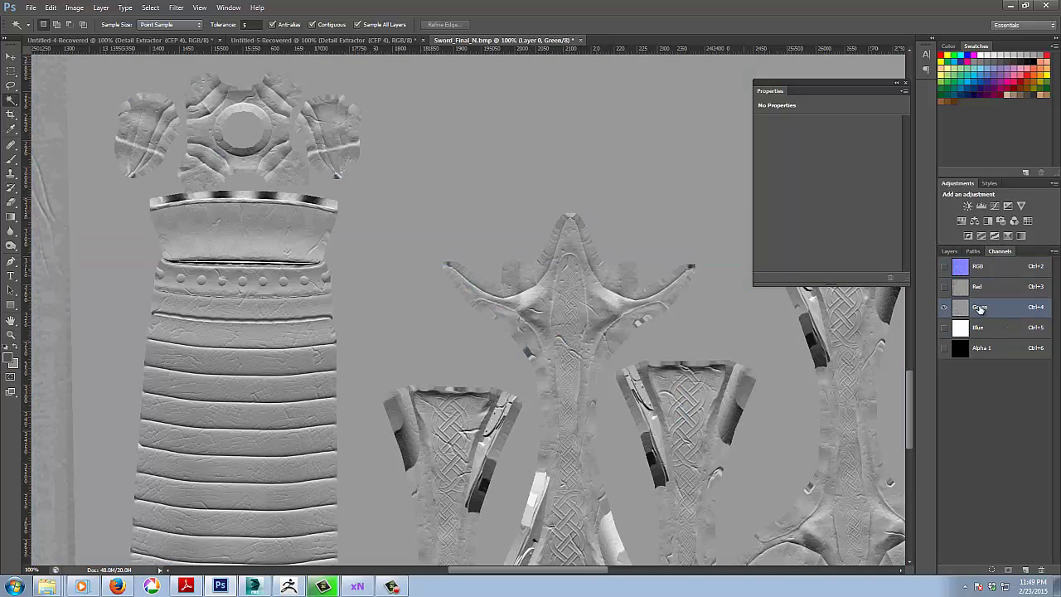
pyautogui.click(992, 332)
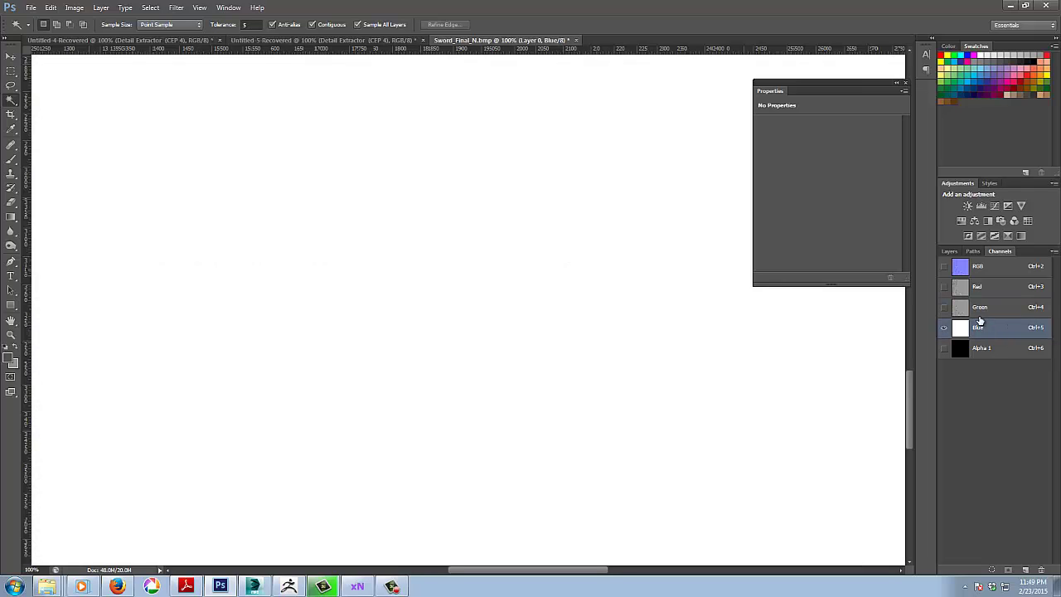
pyautogui.click(983, 312)
pyautogui.click(988, 290)
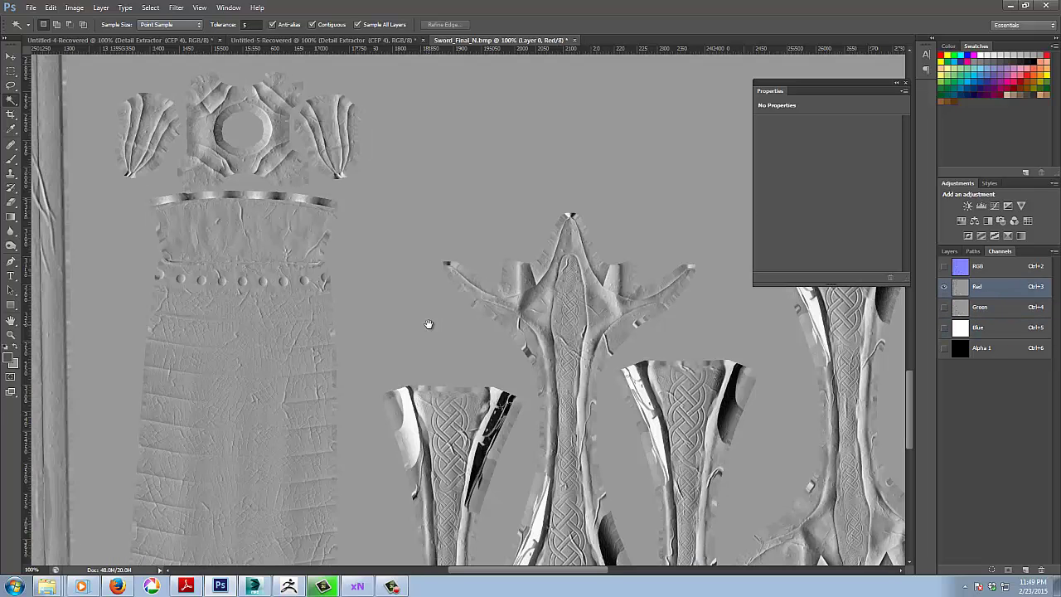
pyautogui.moveTo(426, 324); pyautogui.dragTo(688, 315)
pyautogui.moveTo(231, 269); pyautogui.dragTo(442, 393)
pyautogui.moveTo(395, 310); pyautogui.dragTo(459, 538)
pyautogui.moveTo(416, 238); pyautogui.dragTo(505, 364)
pyautogui.moveTo(478, 168); pyautogui.dragTo(490, 379)
pyautogui.moveTo(695, 125); pyautogui.dragTo(716, 210)
# - Compare the Blue, Green and Red channels along the upper blade, then restore the RGB composite
pyautogui.click(943, 266)
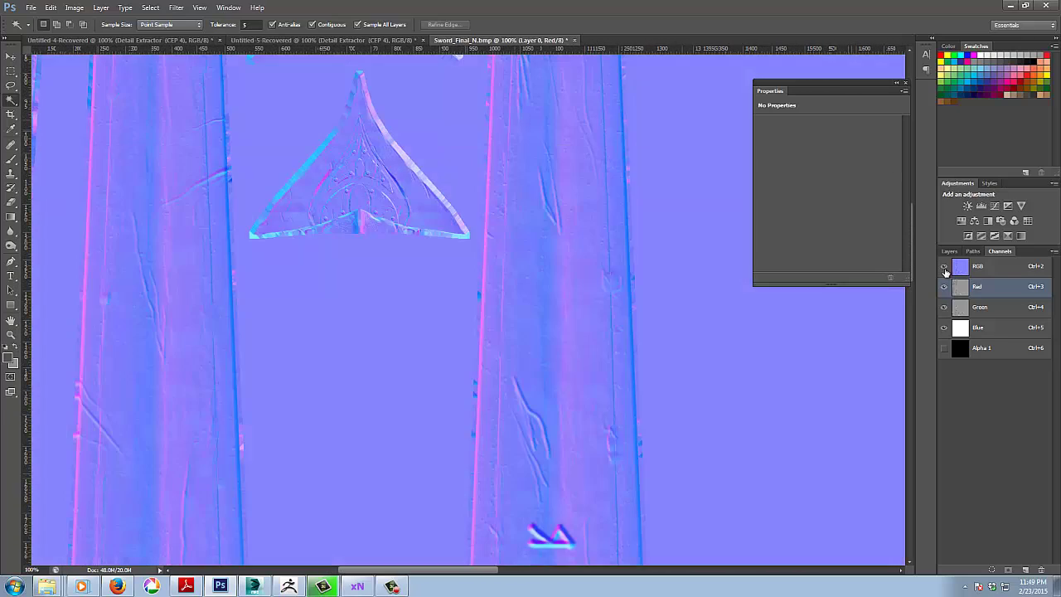
pyautogui.moveTo(386, 296); pyautogui.dragTo(316, 242)
pyautogui.click(984, 326)
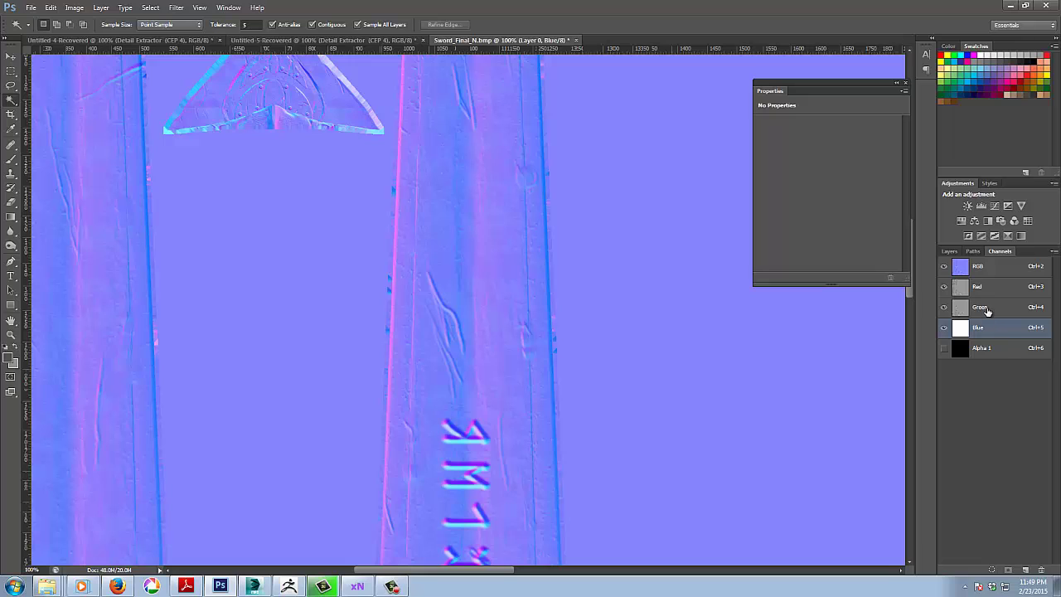
pyautogui.click(988, 310)
pyautogui.click(987, 290)
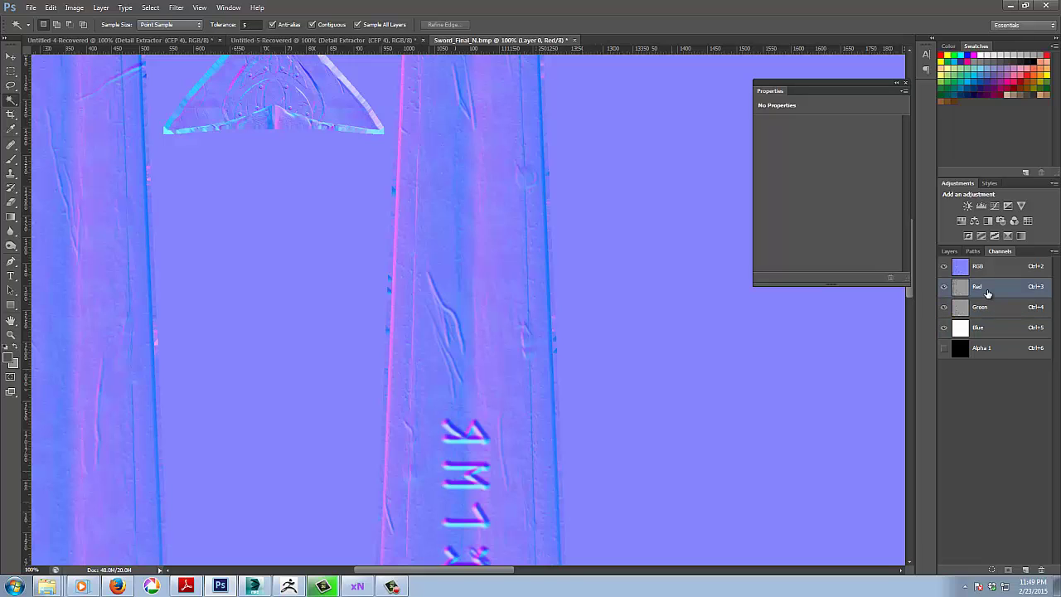
pyautogui.moveTo(622, 282); pyautogui.dragTo(722, 325)
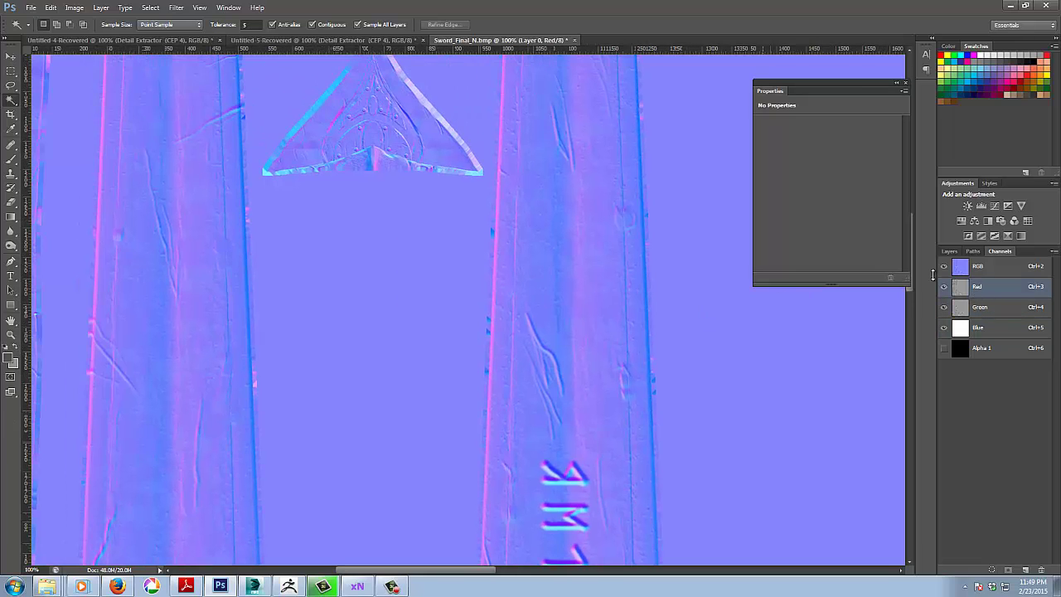
pyautogui.click(998, 269)
pyautogui.moveTo(439, 265); pyautogui.dragTo(675, 367)
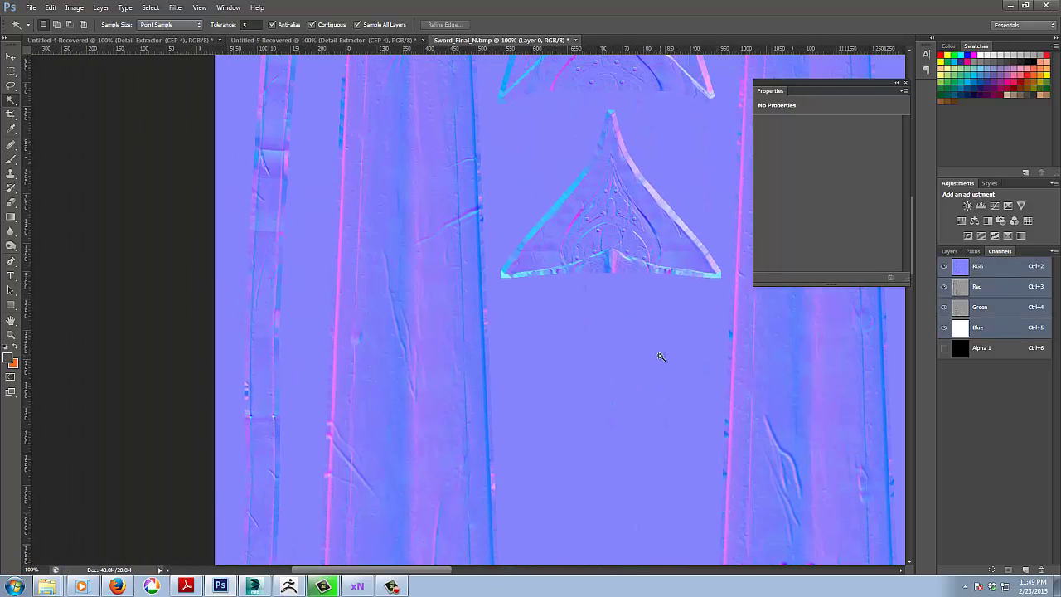
pyautogui.keyDown('ctrl'); pyautogui.hscroll(5, 664, 365); pyautogui.keyUp('ctrl')
# - Duplicate Layer 0 and set the Layer 0 copy's blend mode to Soft Light
pyautogui.click(949, 251)
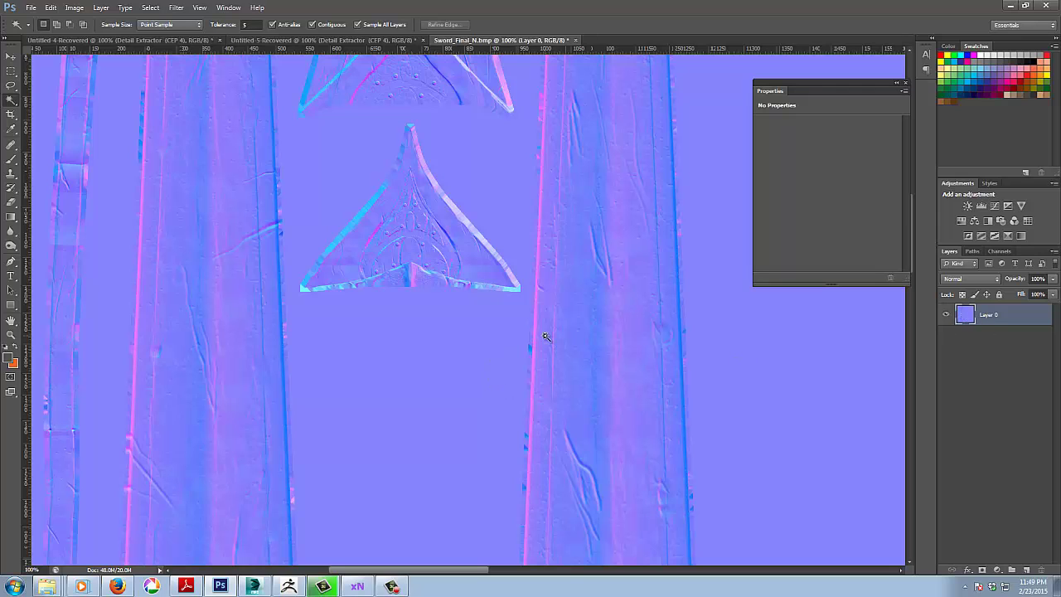
pyautogui.moveTo(647, 296); pyautogui.dragTo(602, 526)
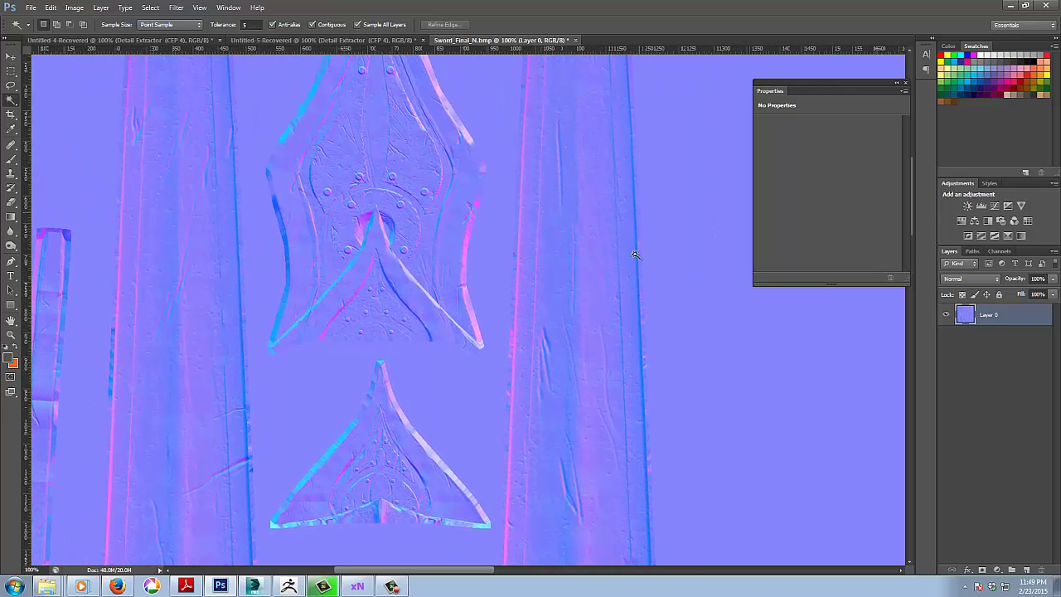
pyautogui.moveTo(476, 266); pyautogui.dragTo(431, 230)
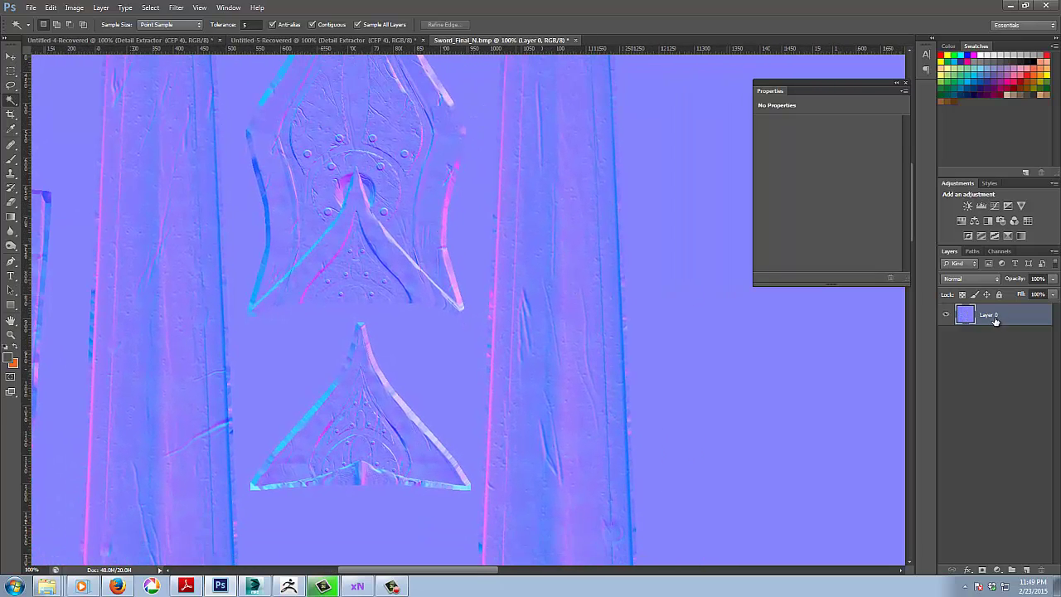
pyautogui.moveTo(998, 319); pyautogui.dragTo(1028, 569)
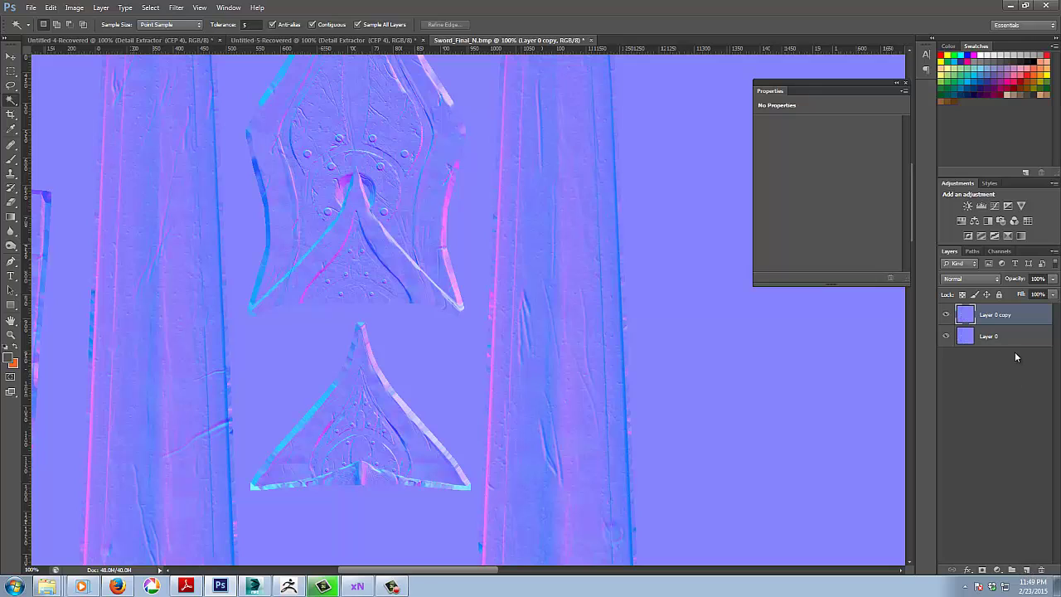
pyautogui.click(972, 279)
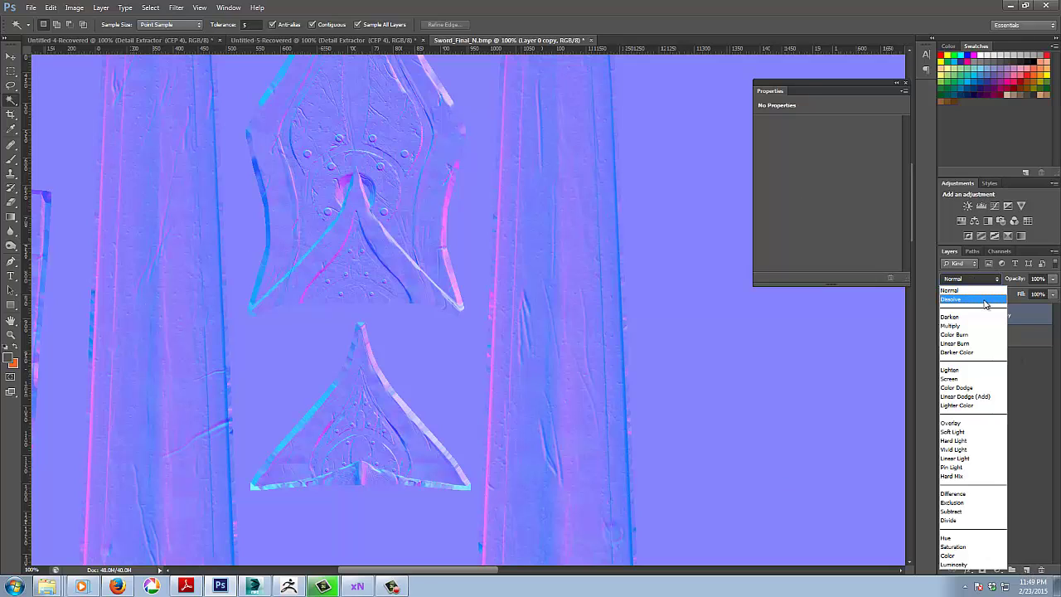
pyautogui.click(962, 432)
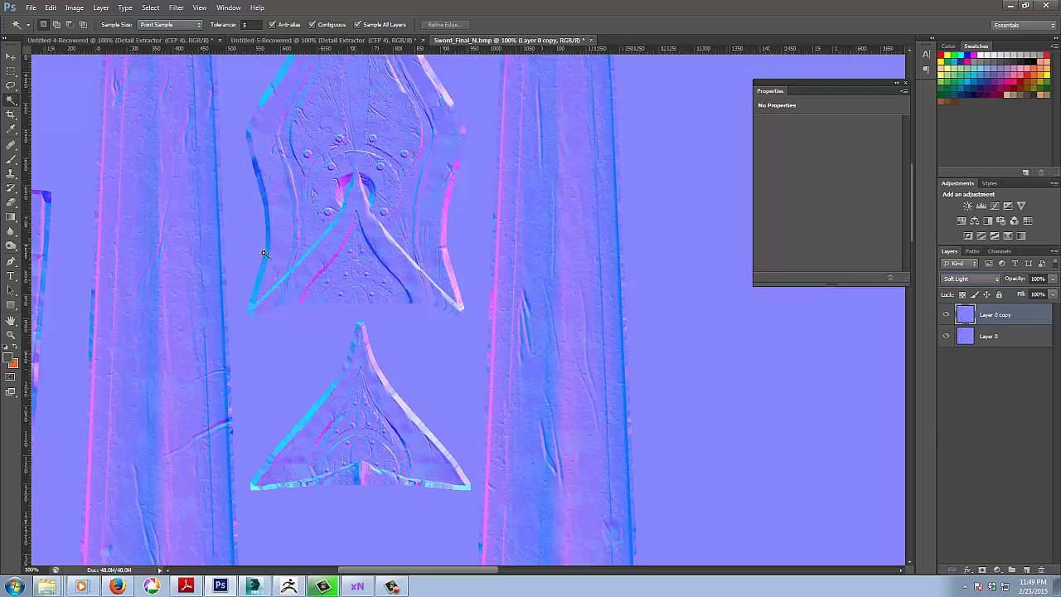
pyautogui.moveTo(294, 277); pyautogui.dragTo(421, 447)
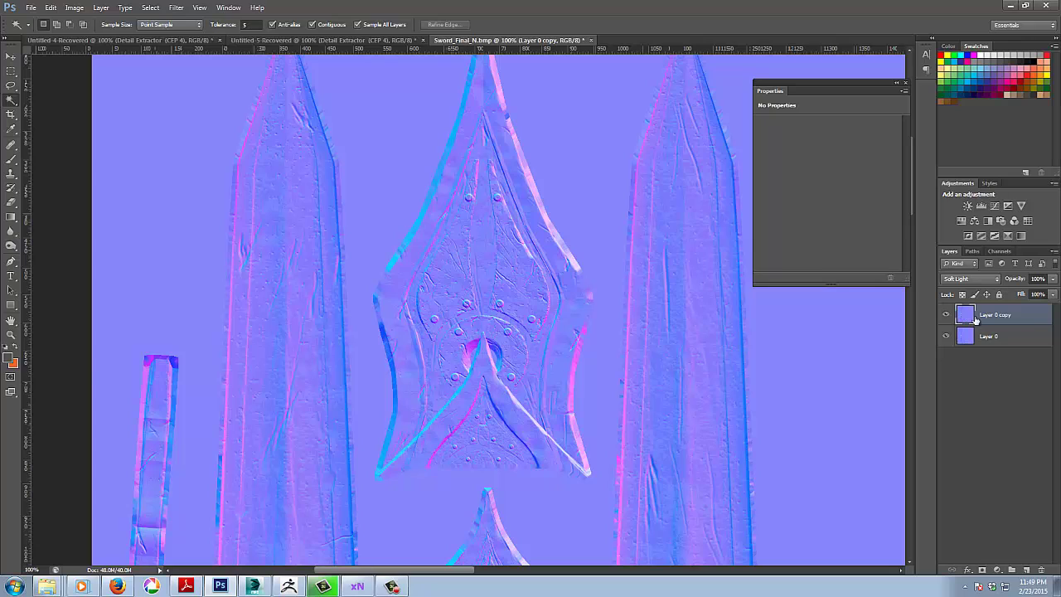
pyautogui.click(946, 315)
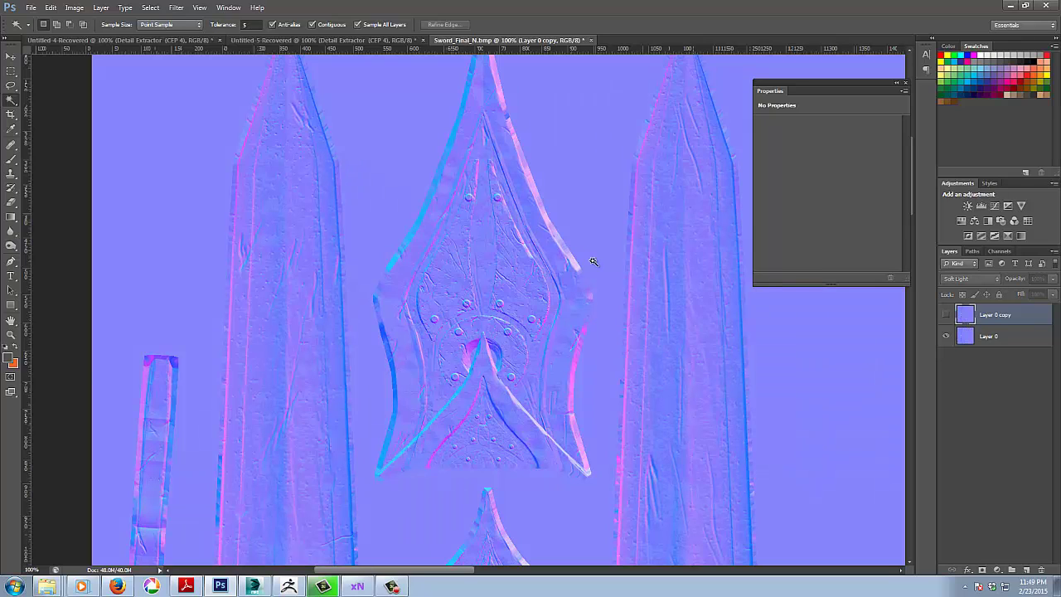
pyautogui.click(947, 315)
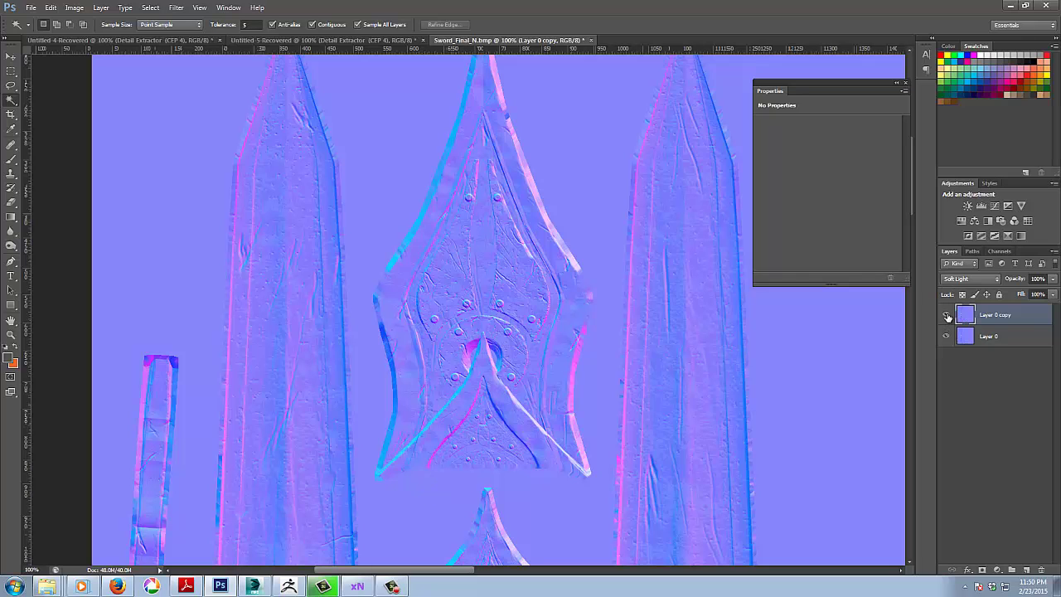
pyautogui.click(946, 315)
pyautogui.moveTo(588, 486); pyautogui.dragTo(530, 202)
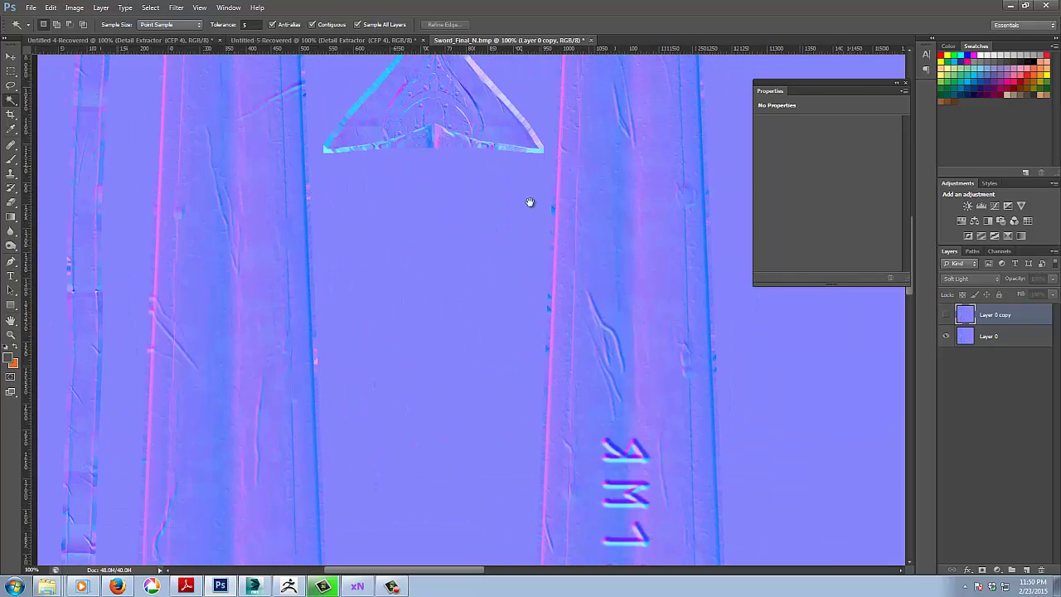
pyautogui.click(946, 315)
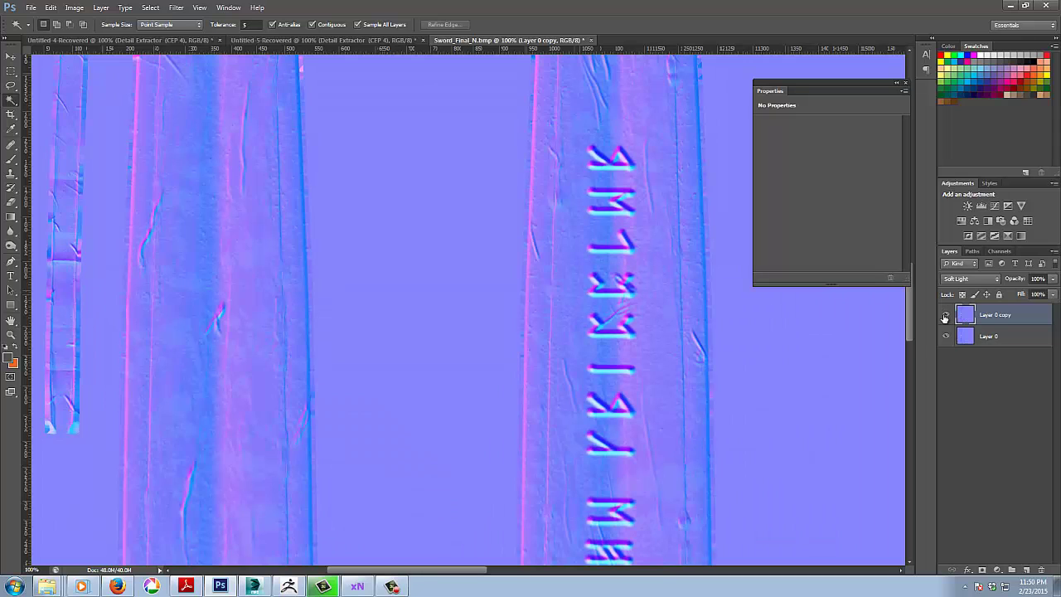
pyautogui.click(946, 315)
pyautogui.scroll(-10, 428, 424)
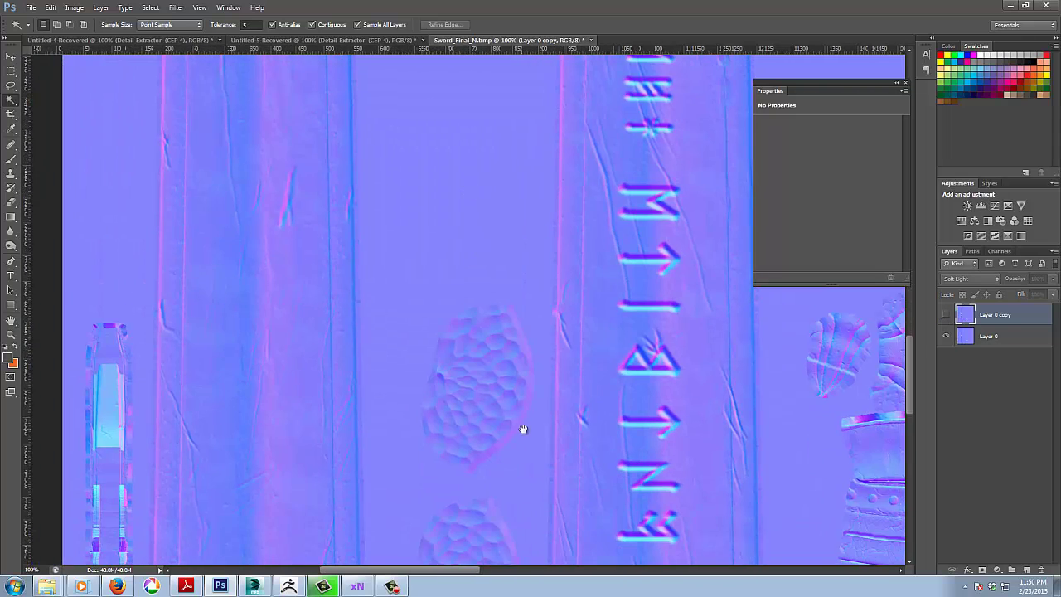
pyautogui.click(946, 316)
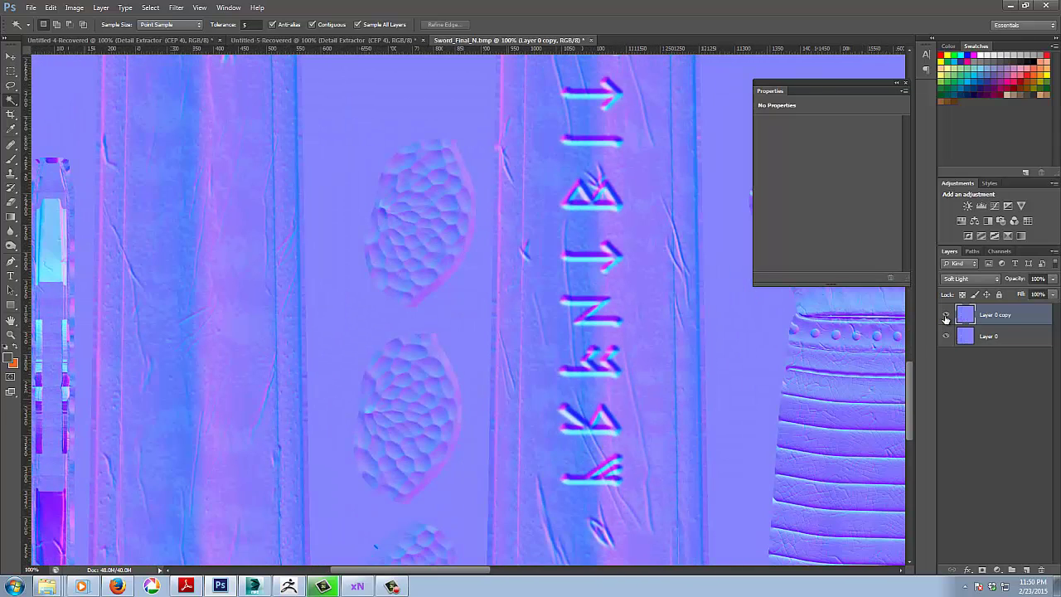
pyautogui.moveTo(636, 407); pyautogui.dragTo(300, 153)
pyautogui.moveTo(685, 308); pyautogui.dragTo(407, 303)
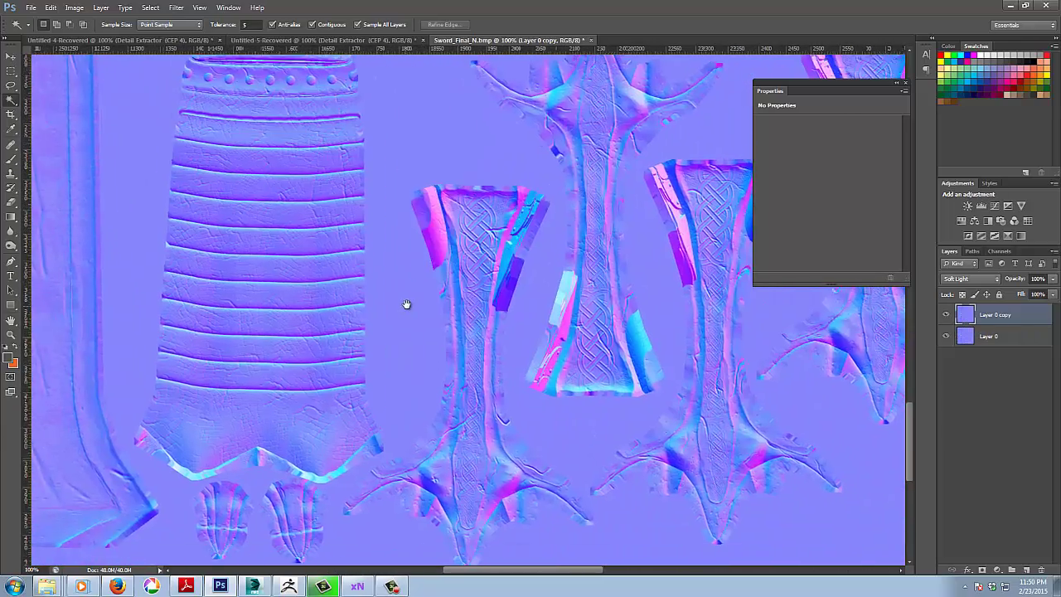
pyautogui.moveTo(542, 258); pyautogui.dragTo(594, 219)
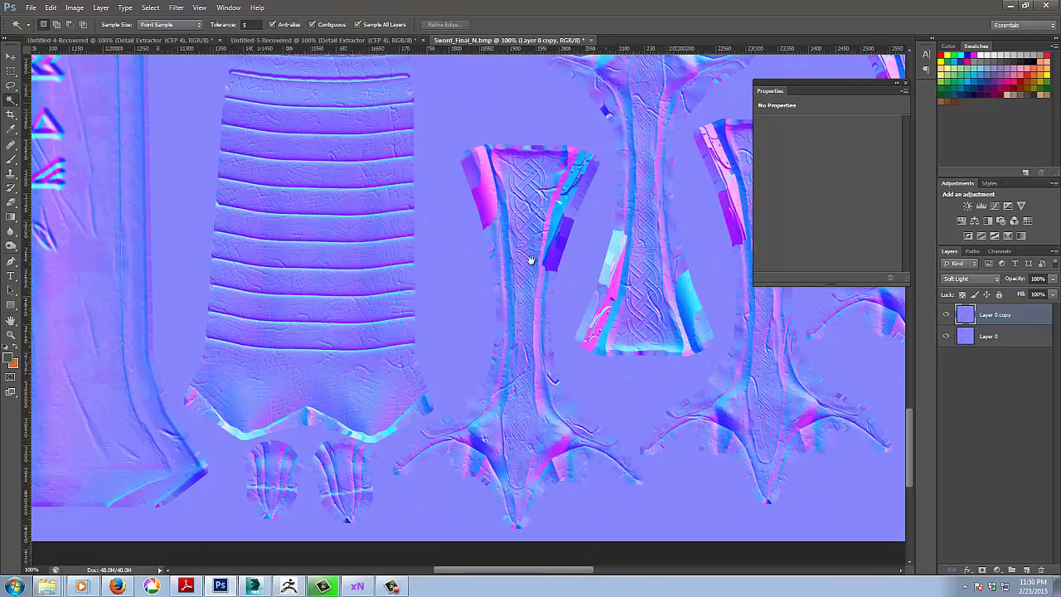
pyautogui.moveTo(652, 270); pyautogui.dragTo(818, 361)
pyautogui.moveTo(606, 331); pyautogui.dragTo(880, 372)
pyautogui.moveTo(527, 261); pyautogui.dragTo(532, 462)
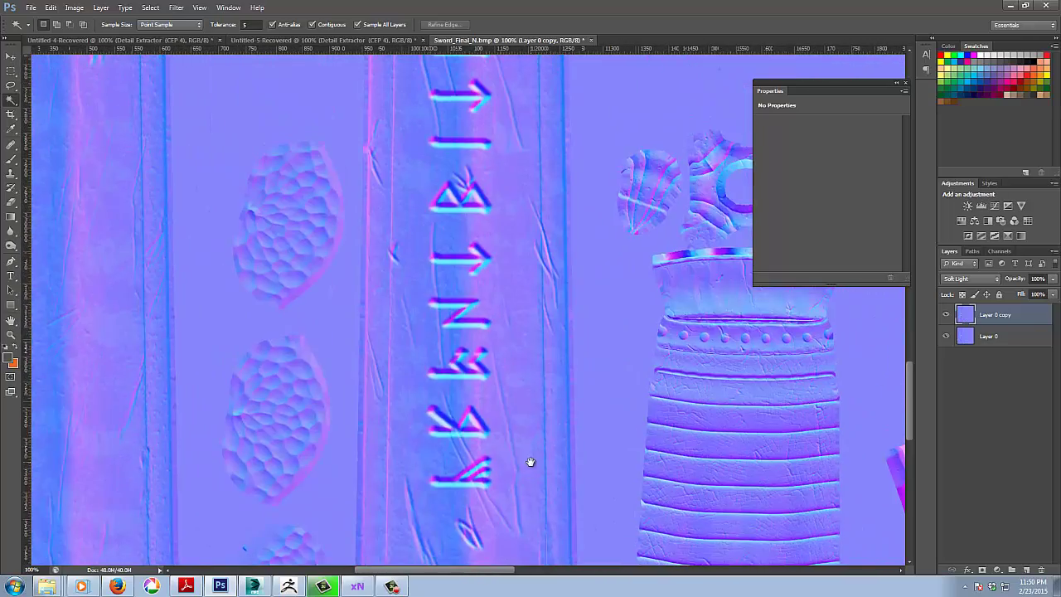
pyautogui.moveTo(458, 167); pyautogui.dragTo(500, 461)
pyautogui.moveTo(456, 199); pyautogui.dragTo(531, 369)
pyautogui.moveTo(374, 197); pyautogui.dragTo(309, 531)
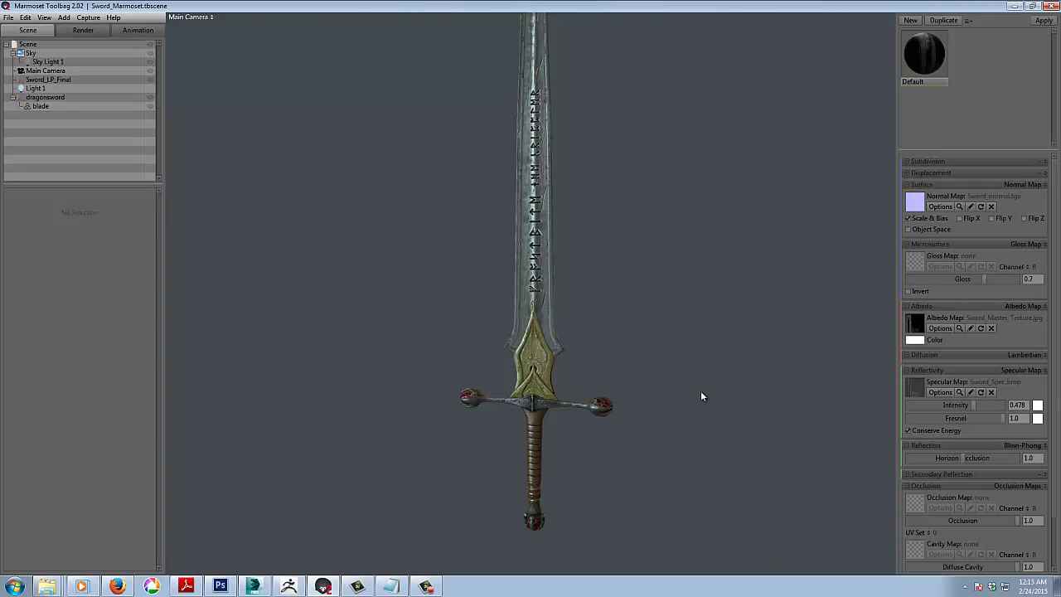
# - Turn the textured sword view and bring up the Sky light settings, showing the Garage preset
pyautogui.moveTo(675, 378)
pyautogui.mouseDown()
pyautogui.moveTo(633, 335)
pyautogui.moveTo(664, 379)
pyautogui.mouseUp()
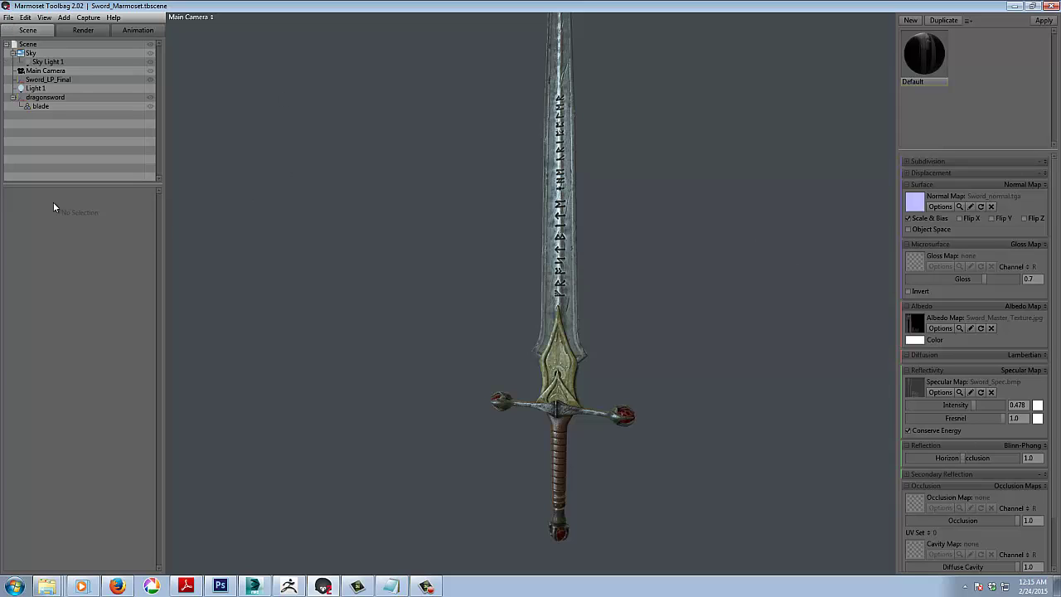
pyautogui.click(30, 53)
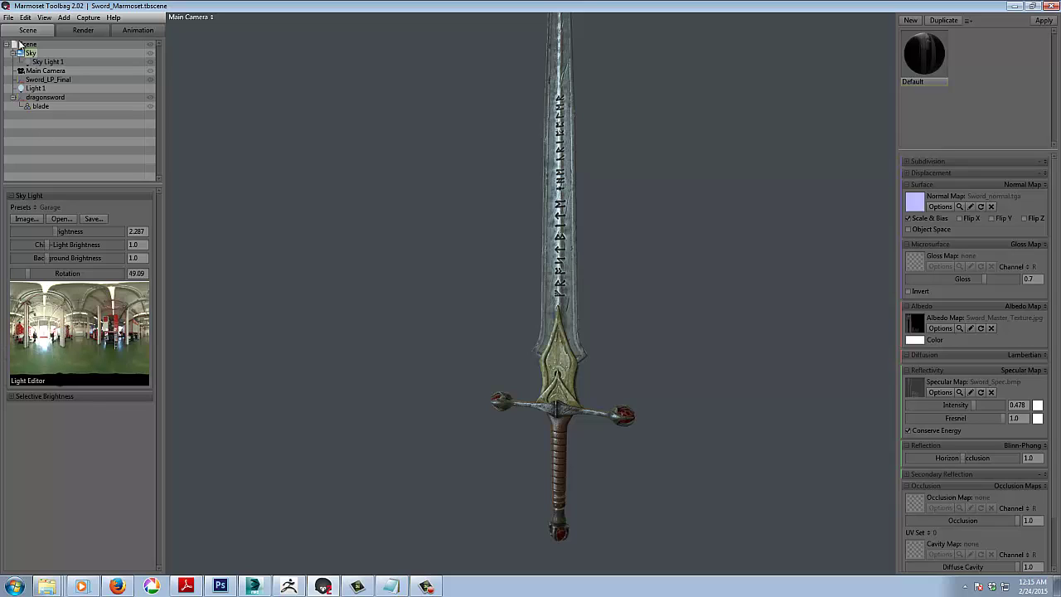
pyautogui.click(936, 58)
pyautogui.scroll(-5, 639, 333)
pyautogui.moveTo(777, 414); pyautogui.dragTo(798, 123, button='middle')
pyautogui.scroll(-3, 710, 261)
pyautogui.moveTo(630, 374); pyautogui.dragTo(622, 224, button='middle')
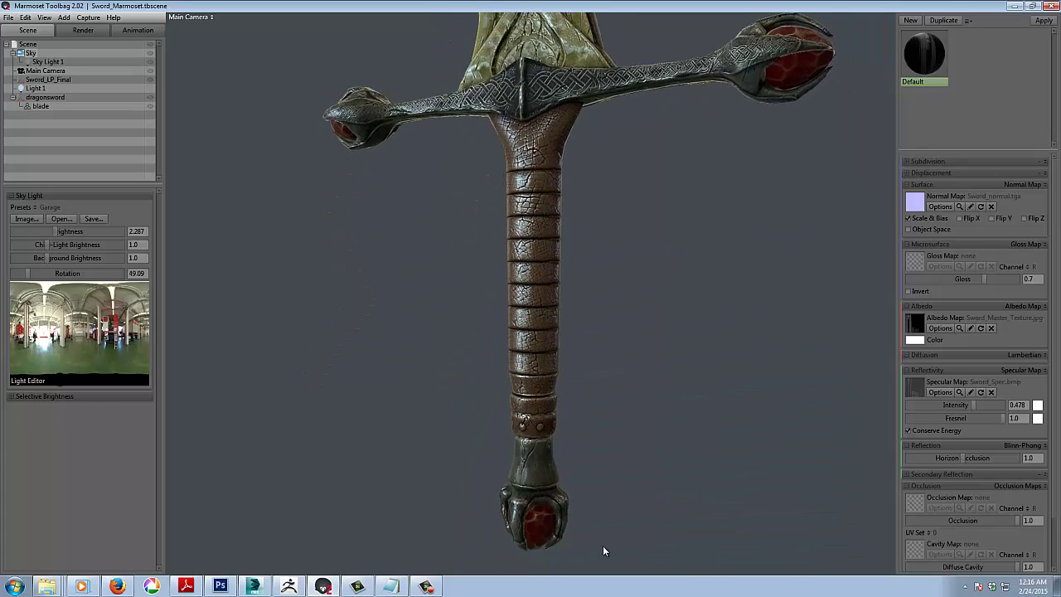
pyautogui.moveTo(603, 552); pyautogui.dragTo(592, 355, button='middle')
pyautogui.scroll(-2, 593, 355)
pyautogui.moveTo(675, 210); pyautogui.dragTo(532, 466, button='middle')
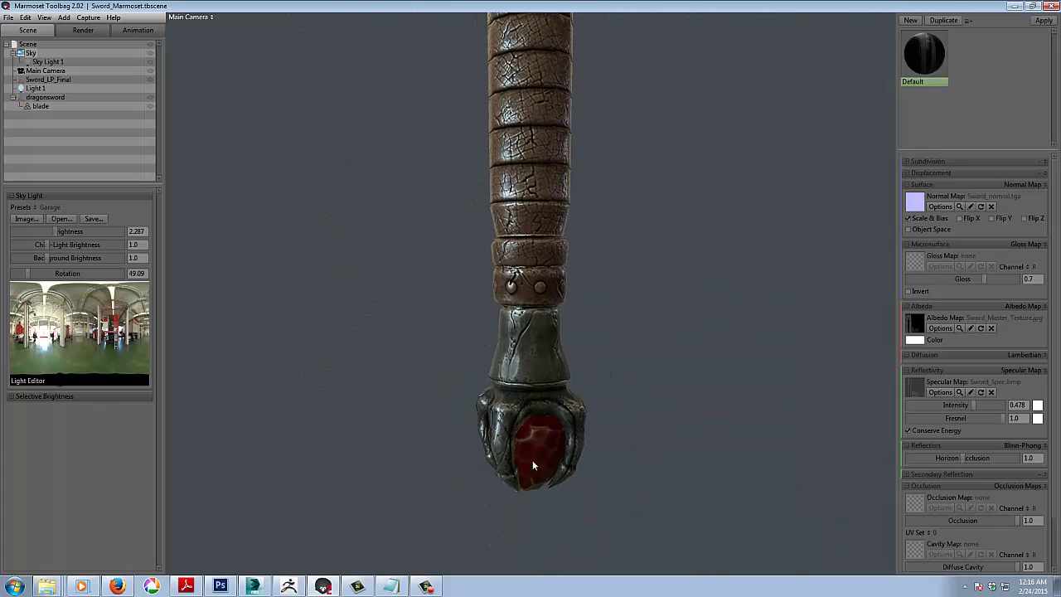
pyautogui.moveTo(663, 182); pyautogui.dragTo(592, 572, button='middle')
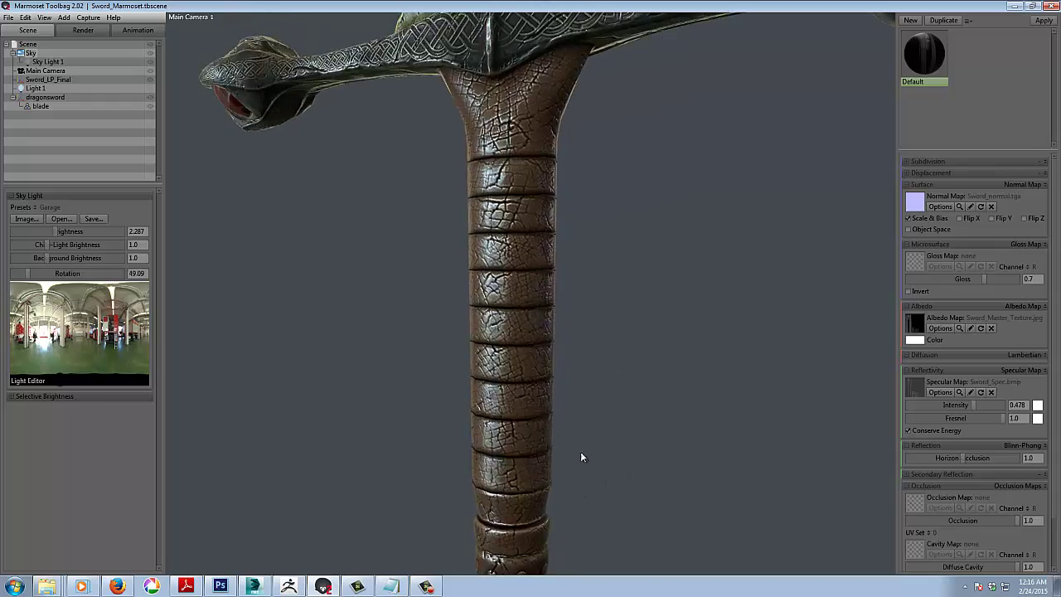
pyautogui.moveTo(581, 457); pyautogui.dragTo(717, 315, button='middle')
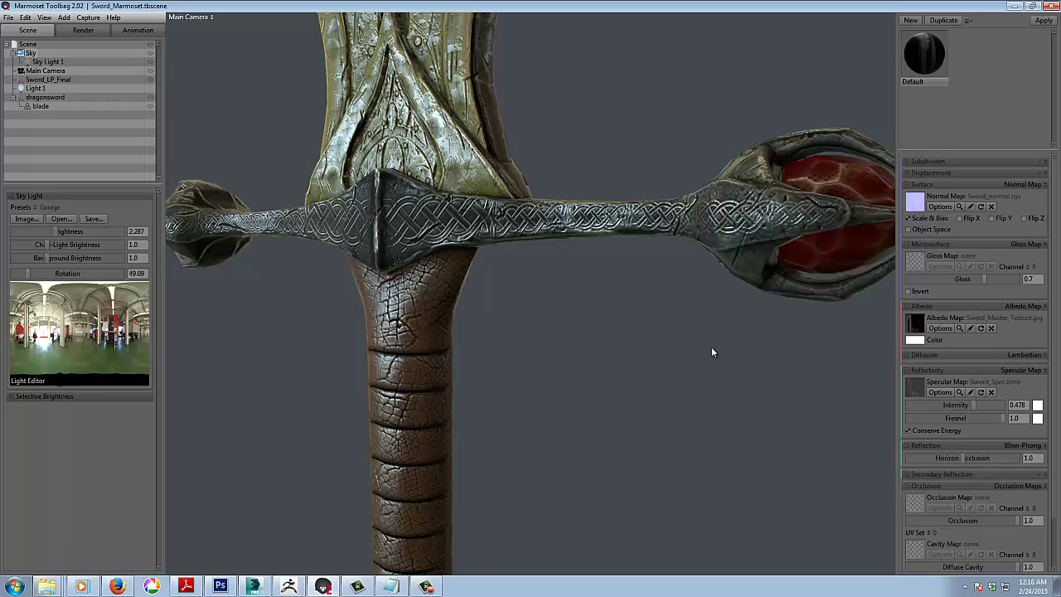
pyautogui.moveTo(735, 250); pyautogui.dragTo(559, 407)
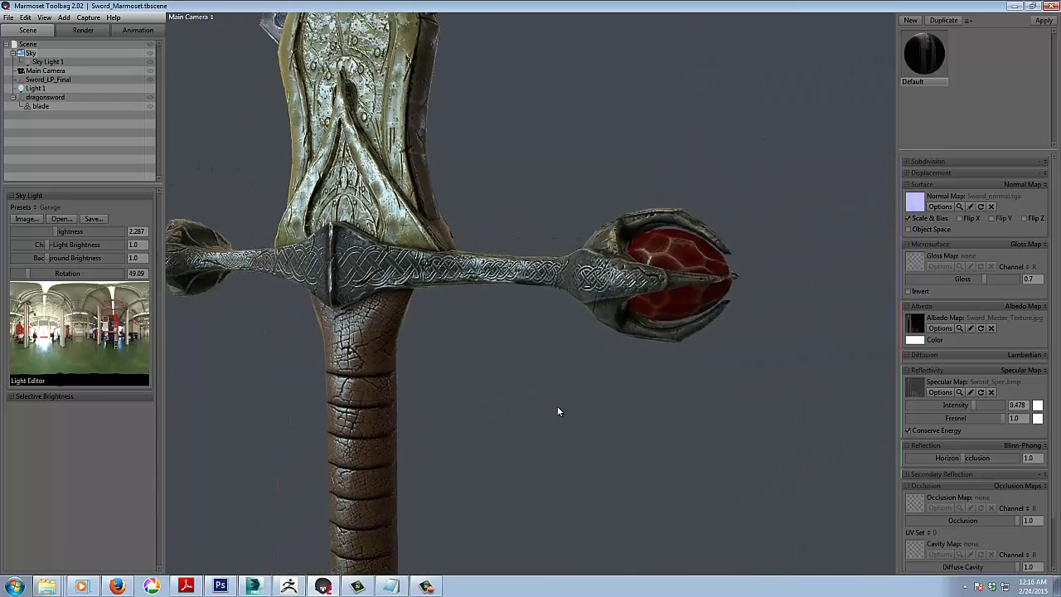
pyautogui.moveTo(558, 405); pyautogui.dragTo(614, 437)
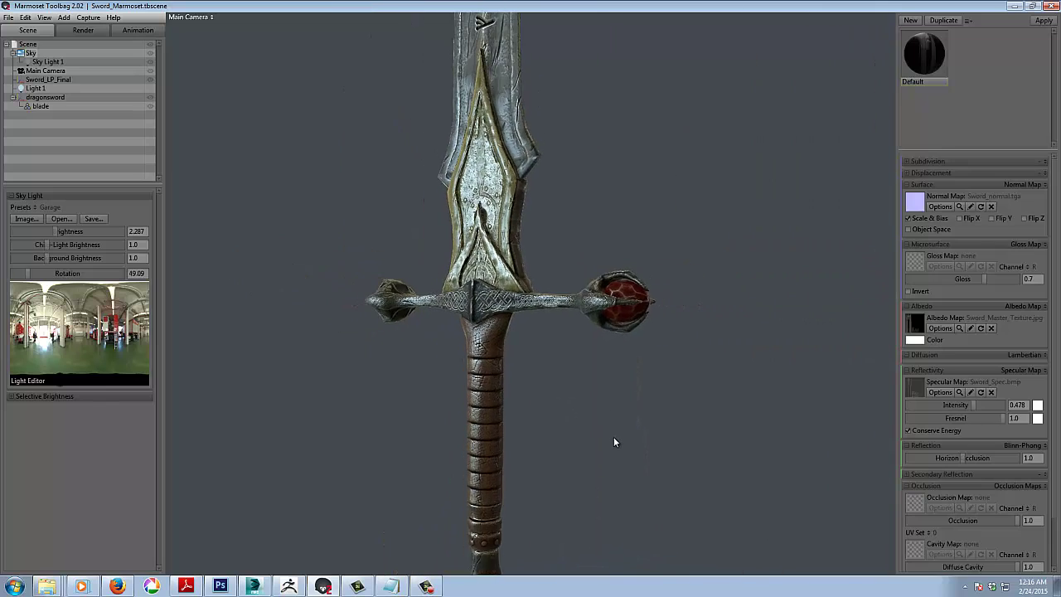
pyautogui.click(504, 345)
pyautogui.moveTo(503, 345); pyautogui.dragTo(627, 426)
pyautogui.scroll(5, 627, 426)
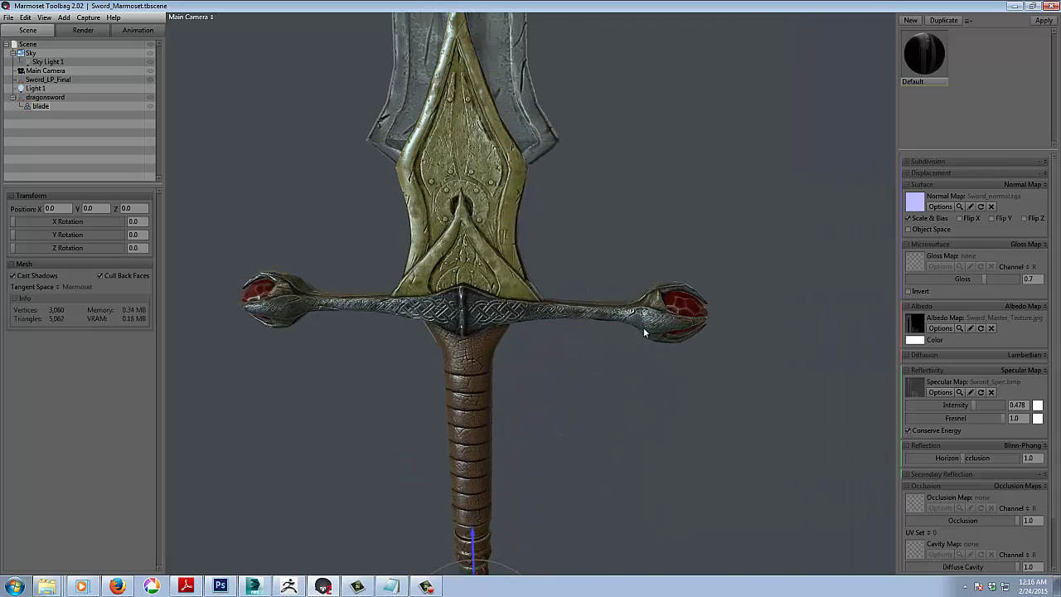
pyautogui.moveTo(666, 401); pyautogui.dragTo(584, 379)
pyautogui.scroll(-5, 584, 378)
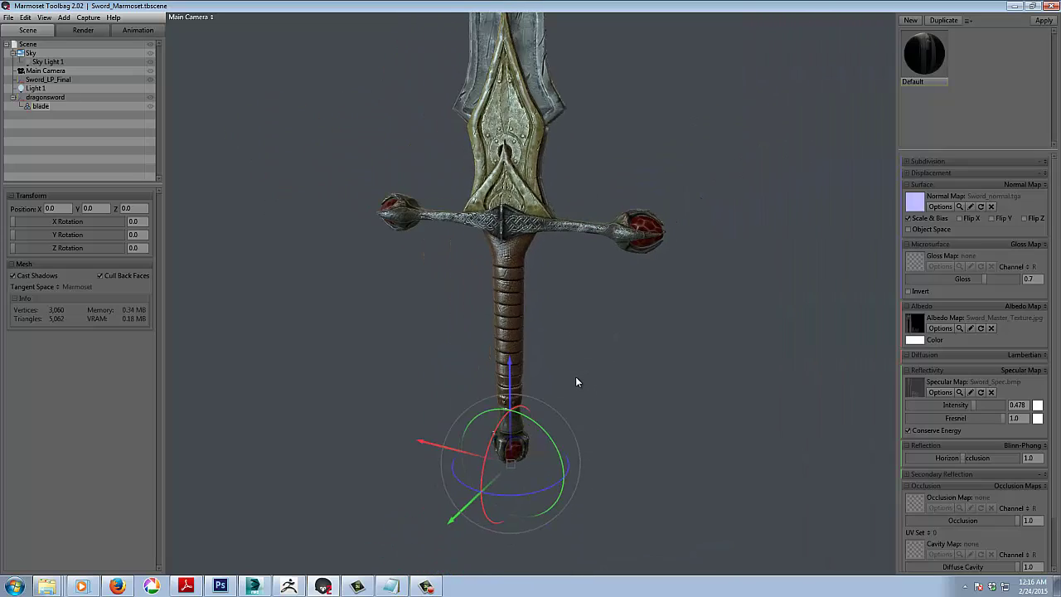
pyautogui.click(595, 391)
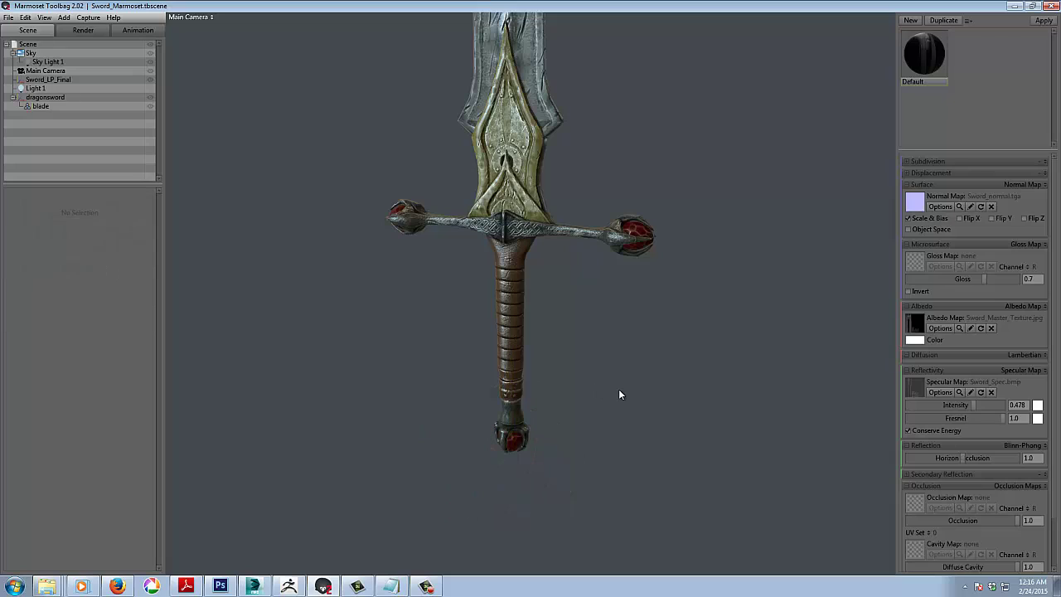